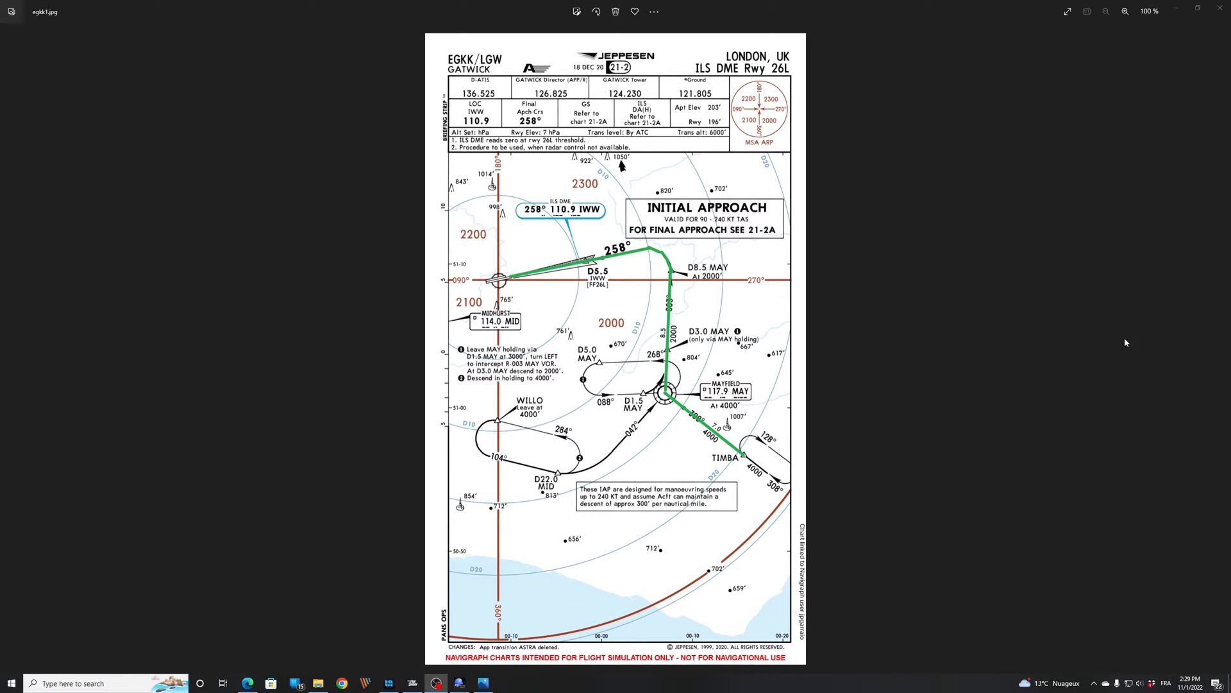
key(Right)
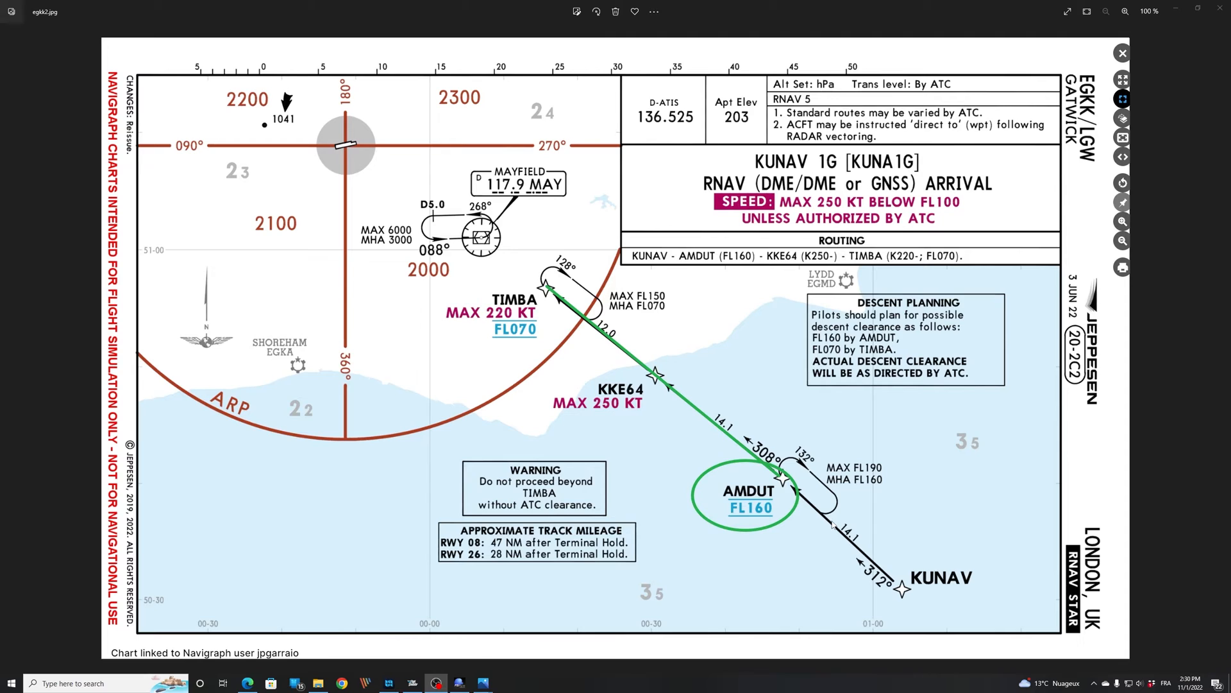
- Start fix selection by STAR in FSiPanel, cross-checking the KUNAV 1G arrival chart in Photos
click(459, 683)
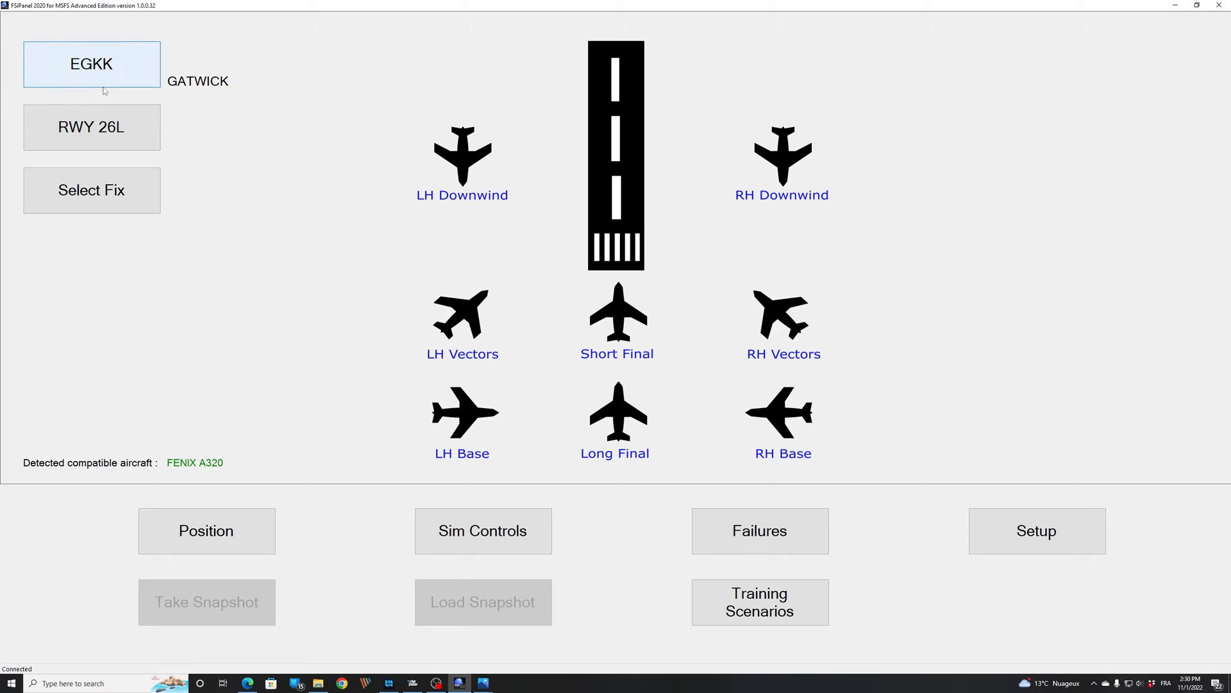
click(77, 207)
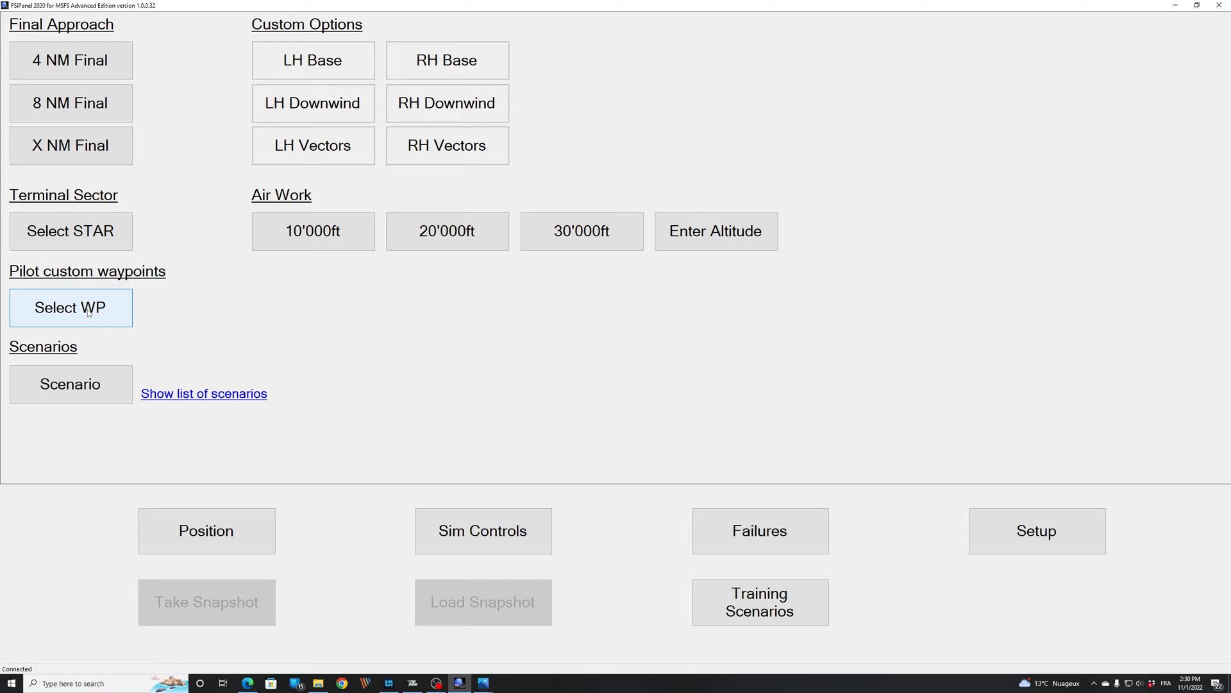
click(87, 245)
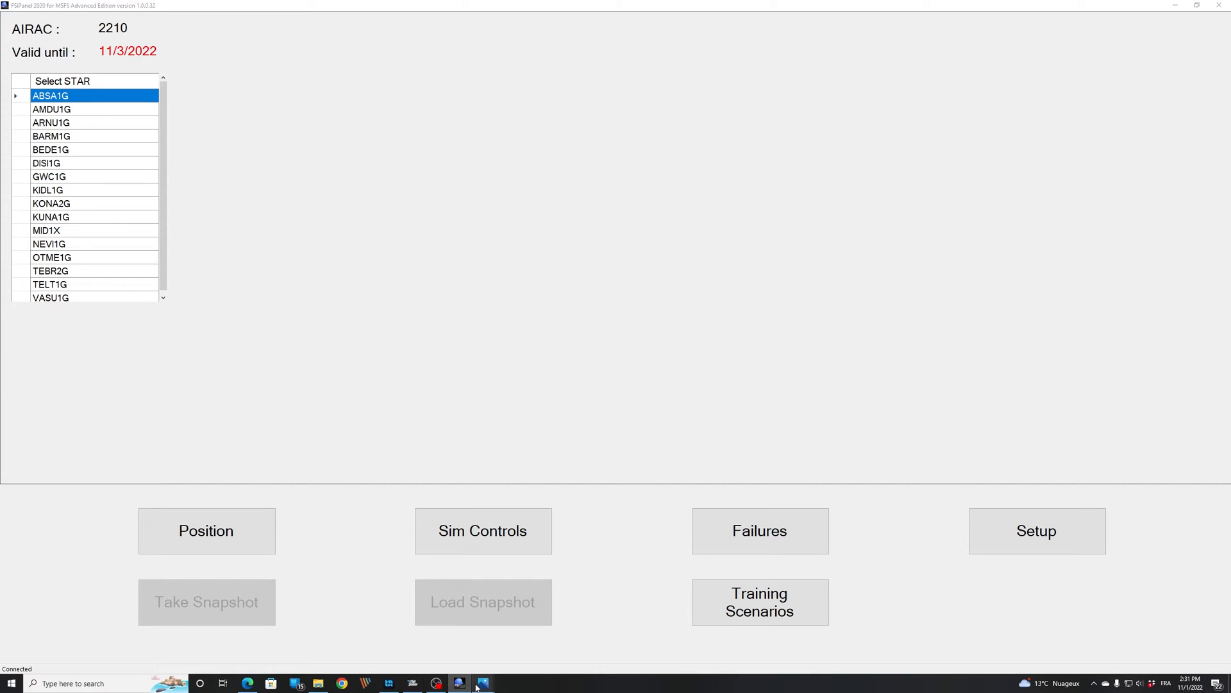
mouse_move(483, 683)
click(518, 641)
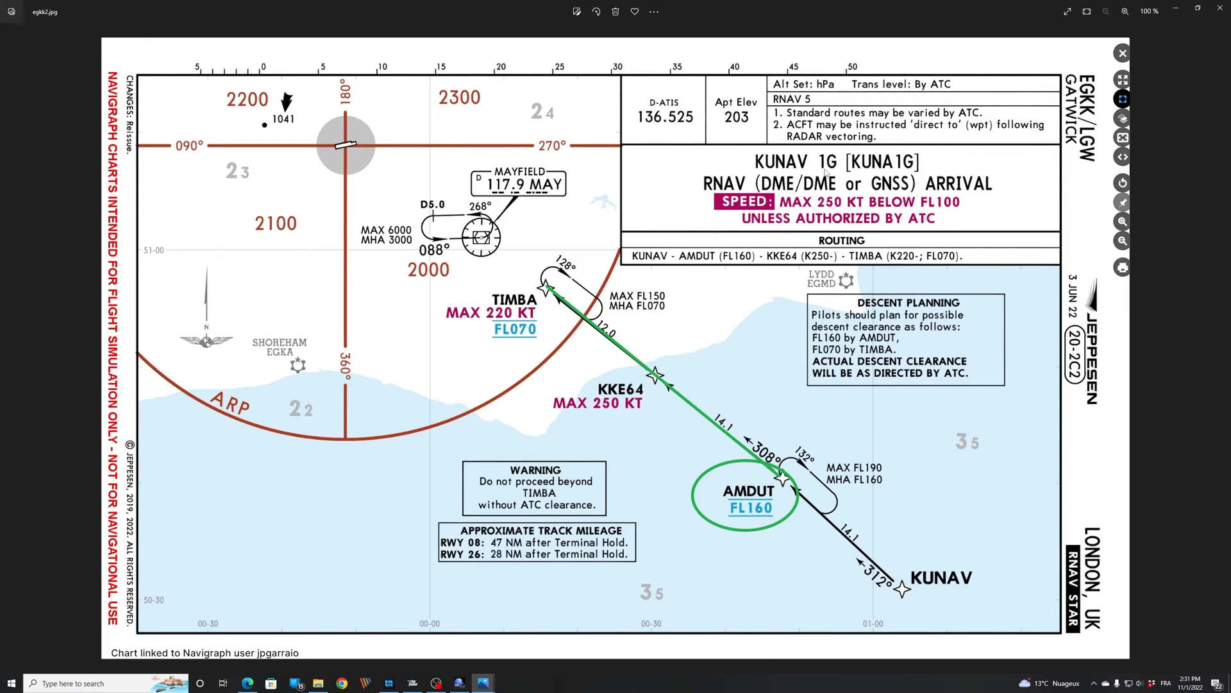
click(417, 684)
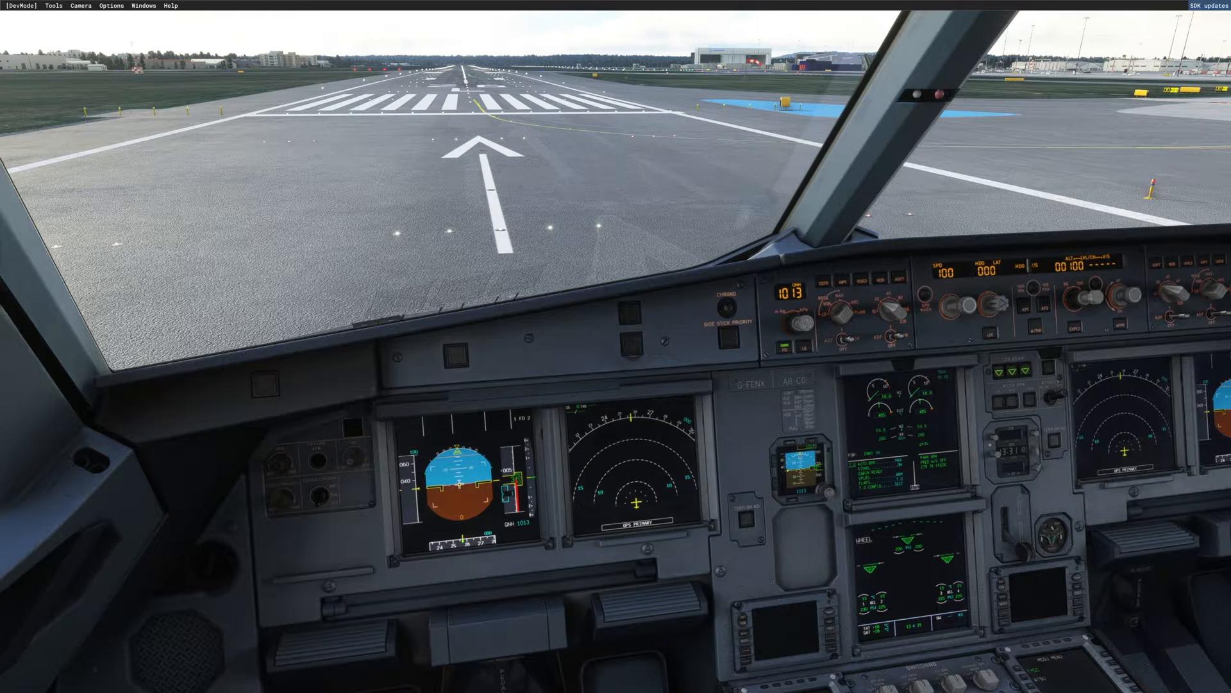
key(alt+Tab)
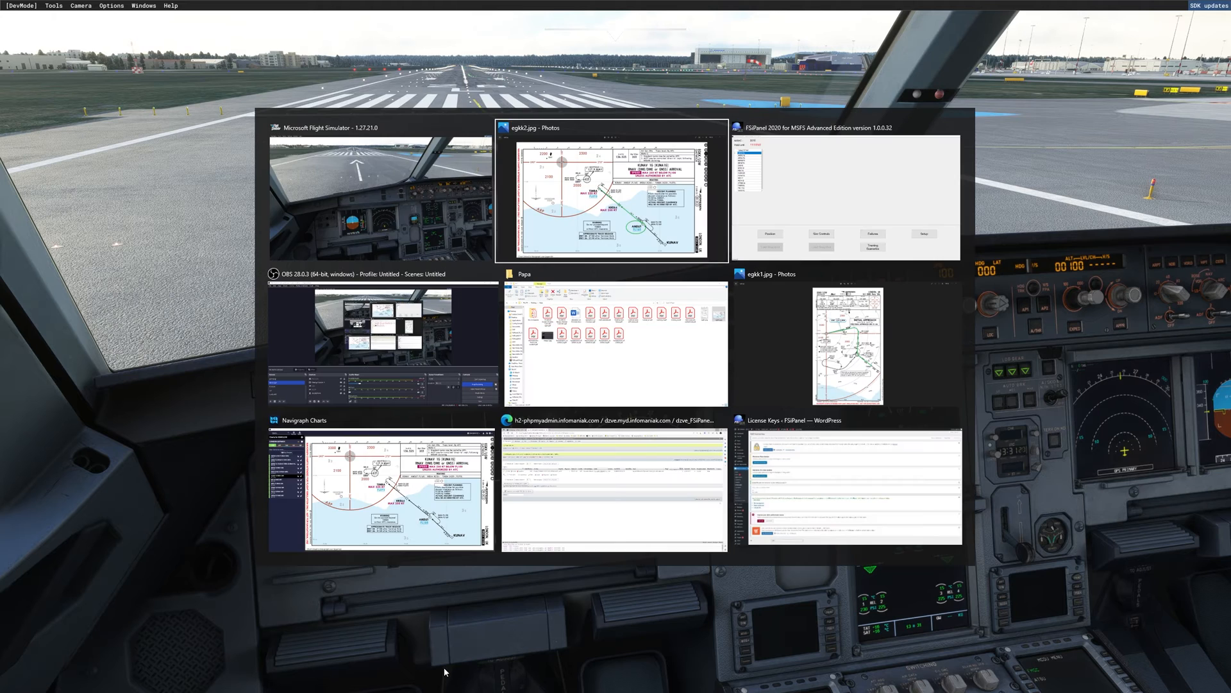
key(alt+Tab)
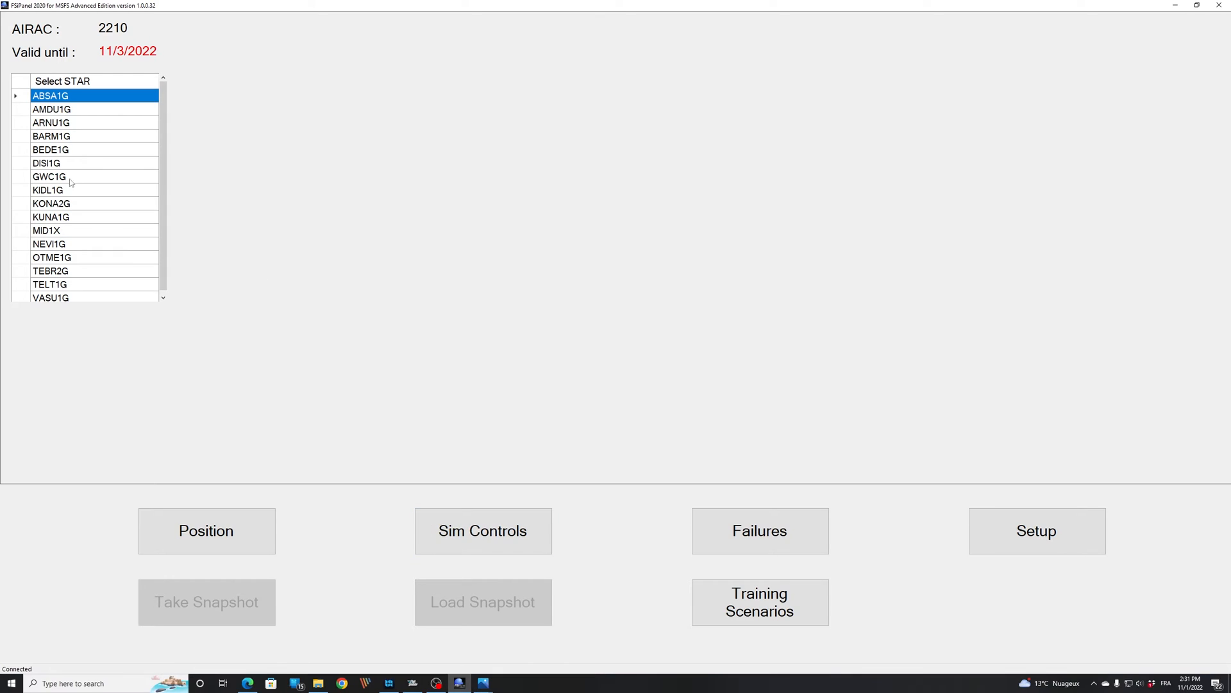
- Select the KUNA1G arrival, listing KUNAV, AMDUT, KKE64 and TIMBA, and recheck its chart
click(64, 218)
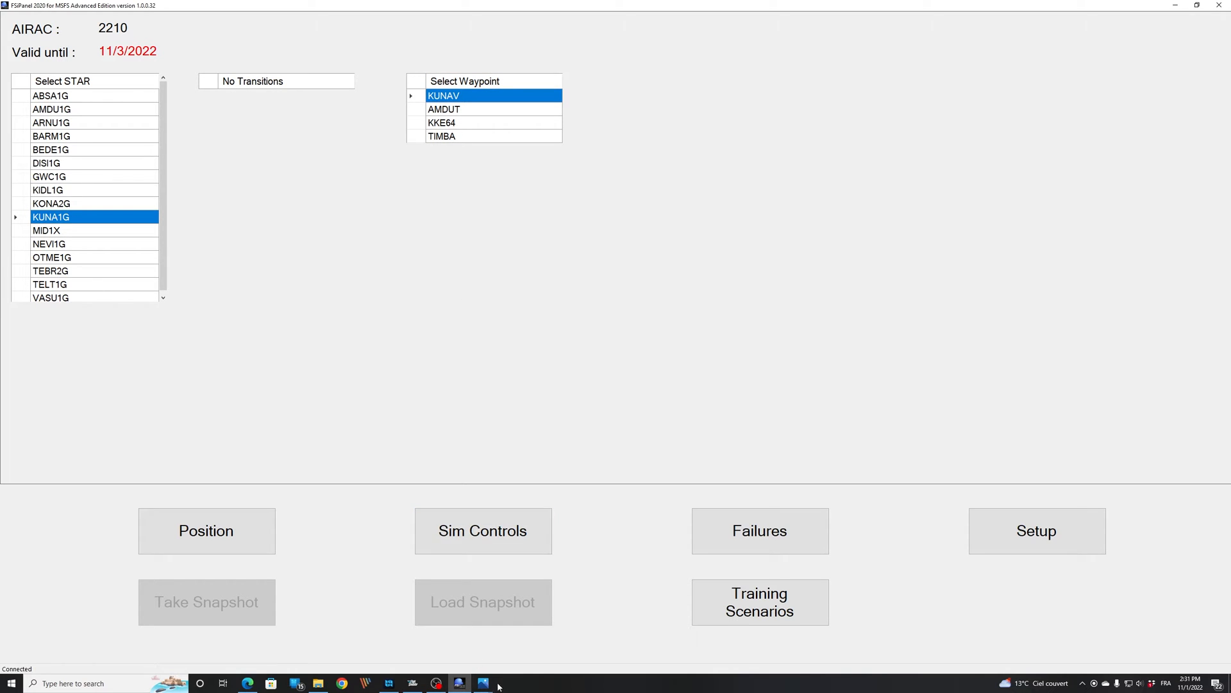
mouse_move(483, 683)
click(532, 642)
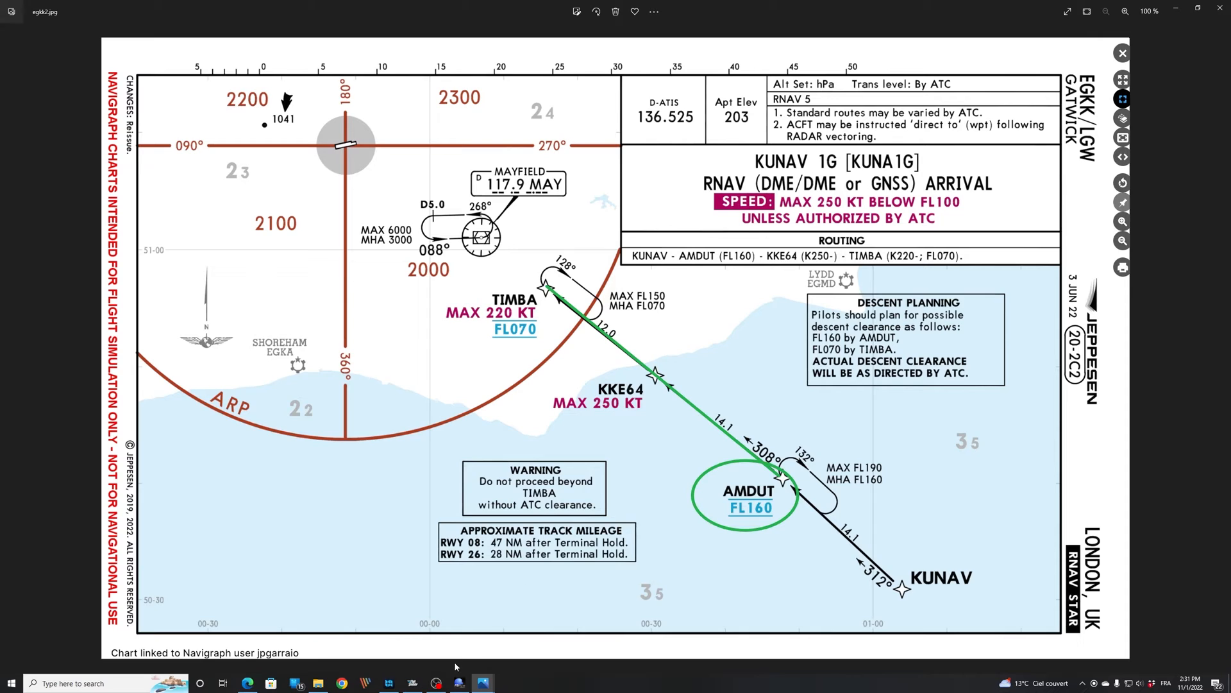
click(458, 684)
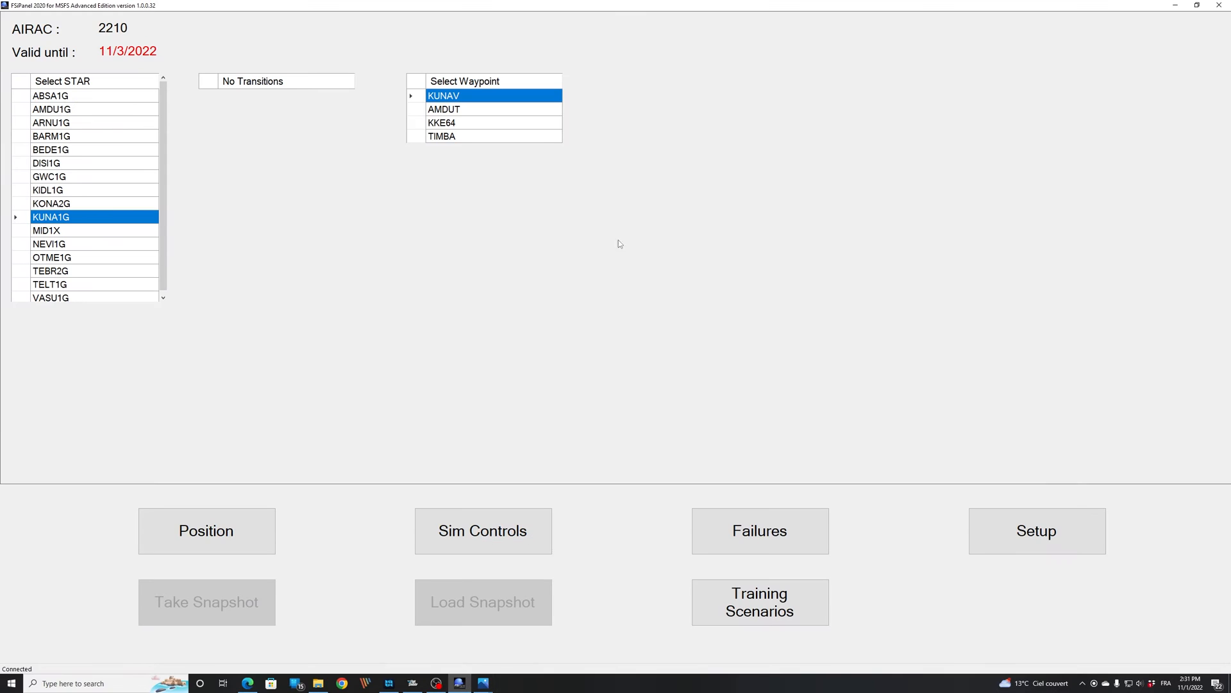
- Choose AMDUT as the starting waypoint at 16000 ft and set heading 308
click(463, 110)
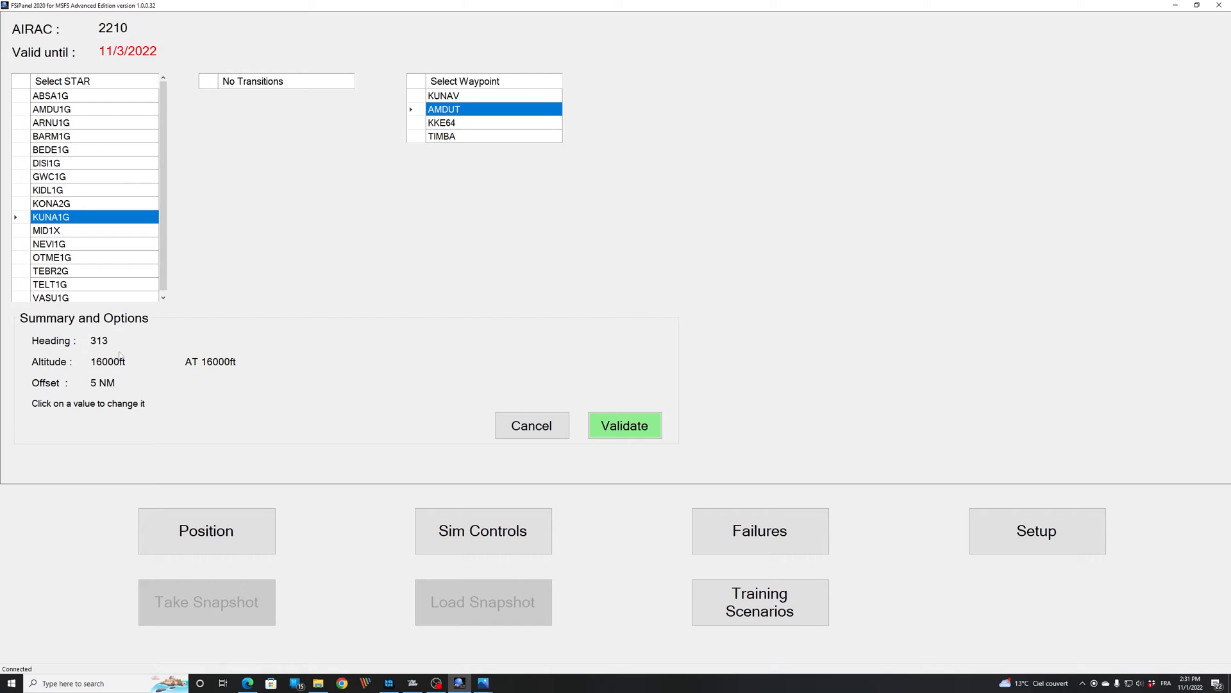
click(104, 342)
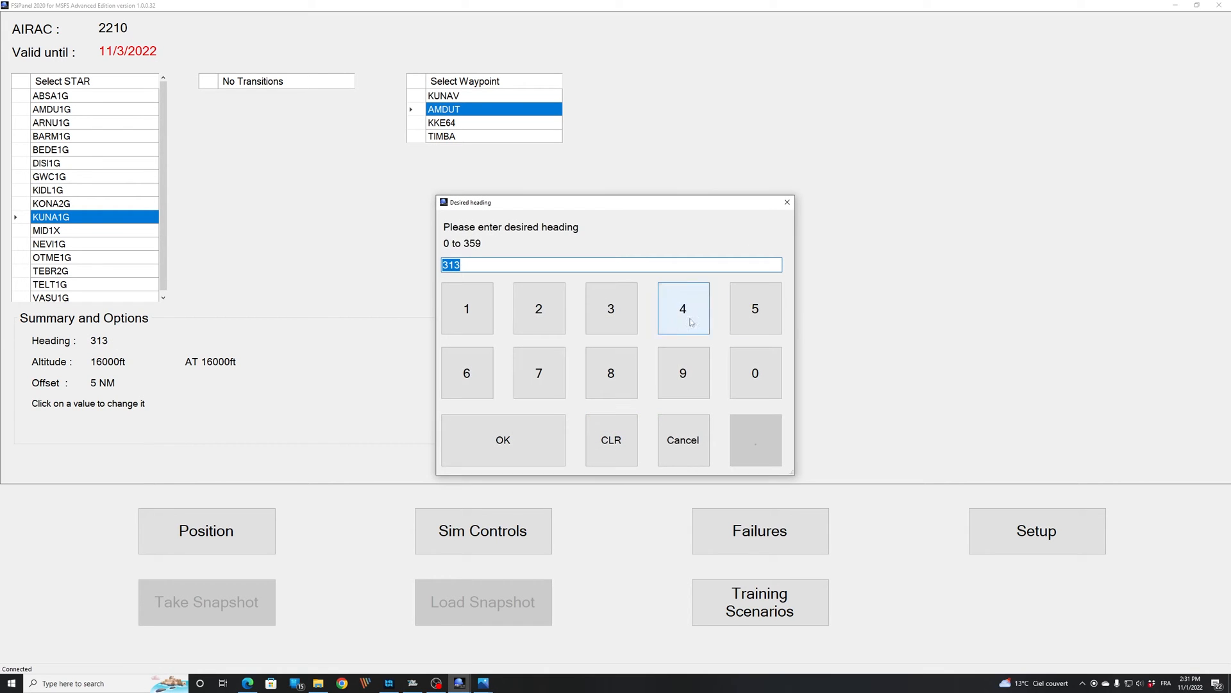
click(611, 308)
click(767, 380)
click(618, 377)
click(529, 451)
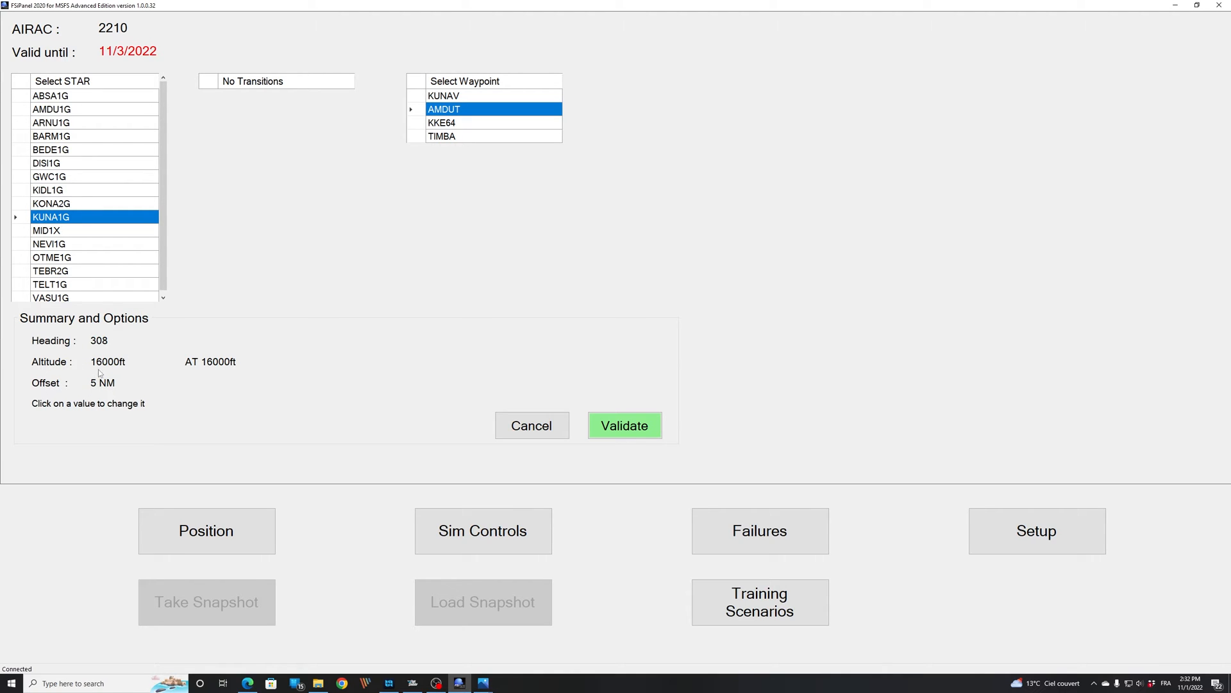
- Validate the AMDUT position and move the aircraft there in the simulator
click(635, 430)
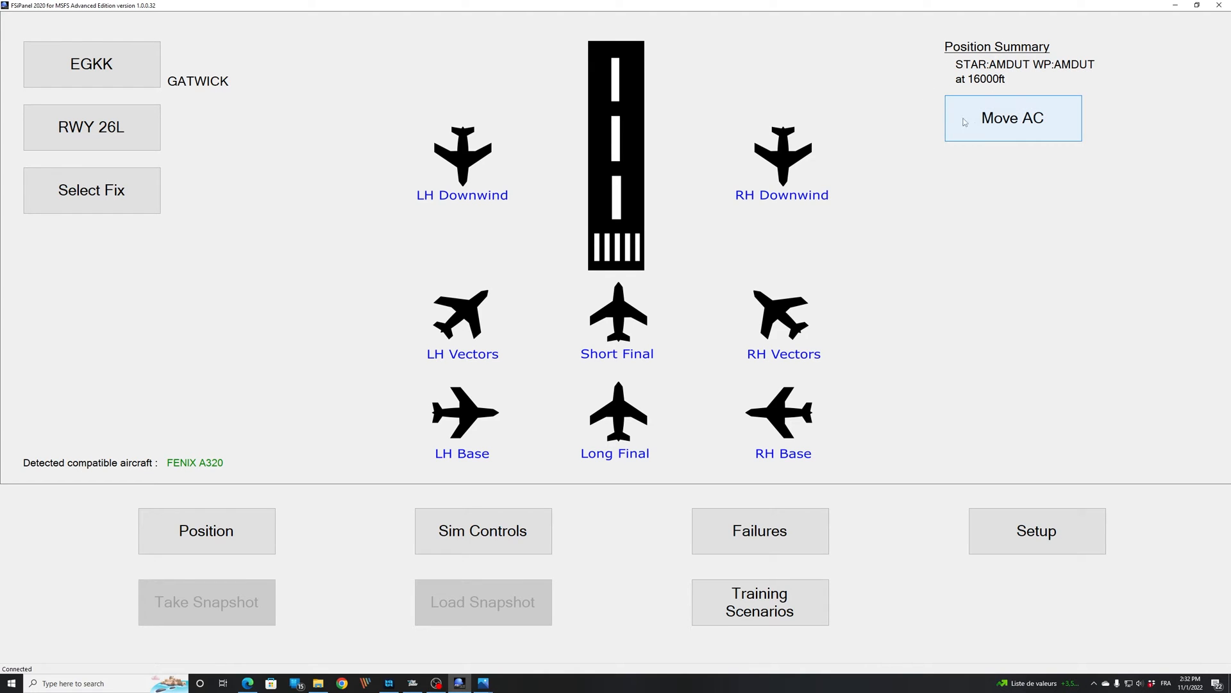
click(1019, 126)
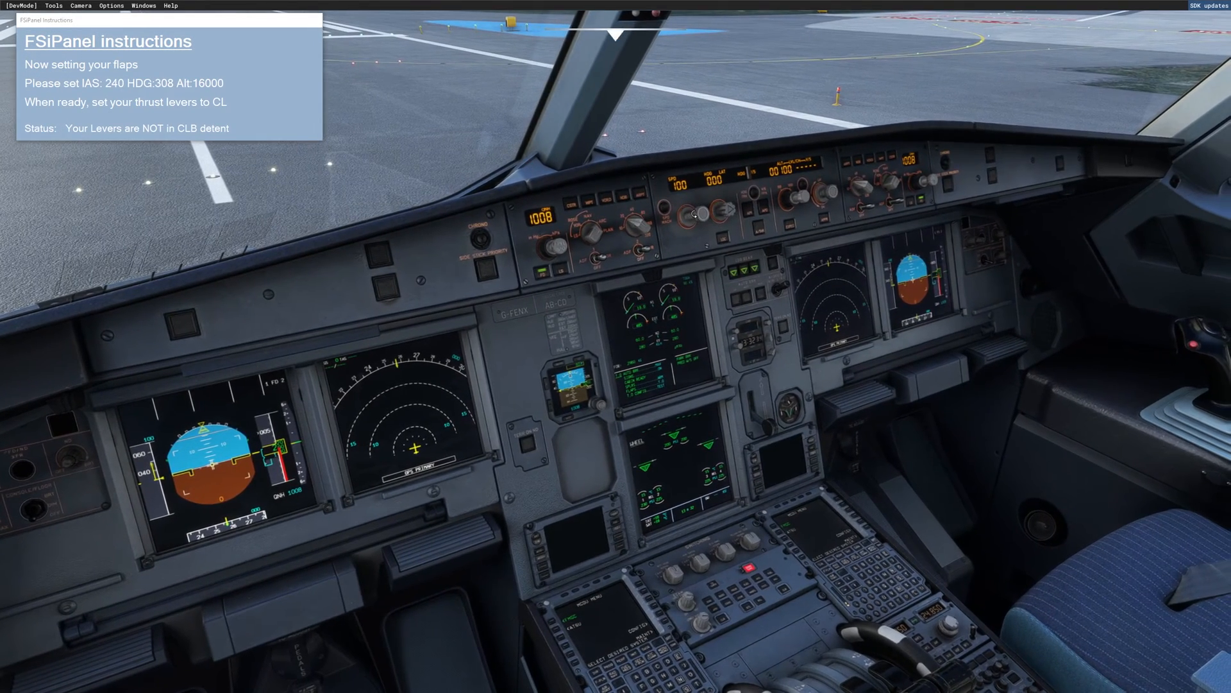
scroll(693, 215, up, 13)
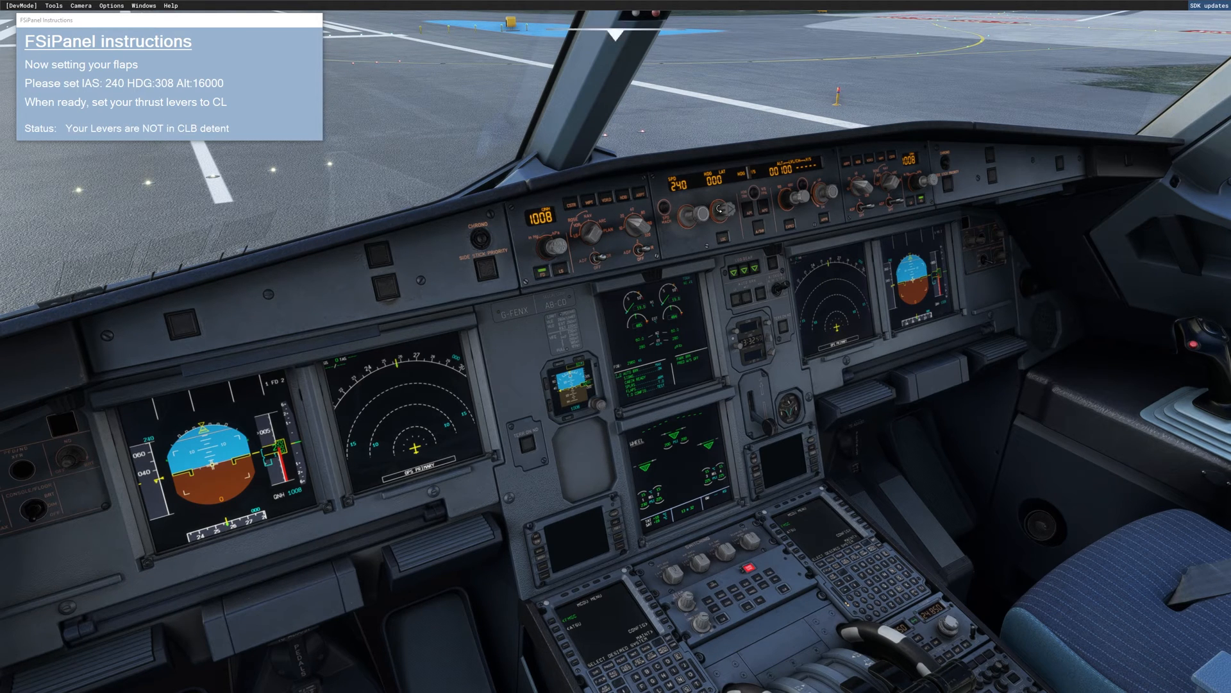
scroll(724, 209, down, 10)
scroll(722, 207, down, 10)
scroll(795, 195, up, 2)
scroll(796, 195, up, 4)
scroll(796, 195, up, 3)
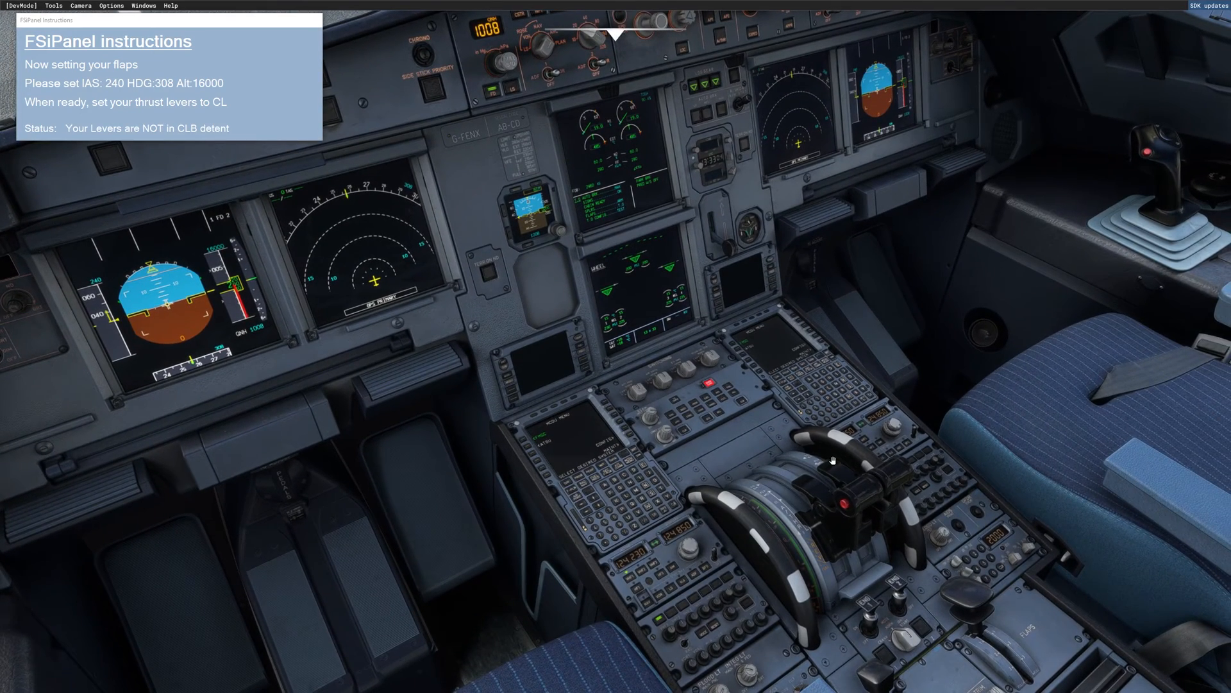
scroll(834, 461, up, 3)
scroll(833, 461, up, 3)
scroll(834, 460, up, 3)
scroll(835, 458, up, 2)
scroll(835, 459, up, 1)
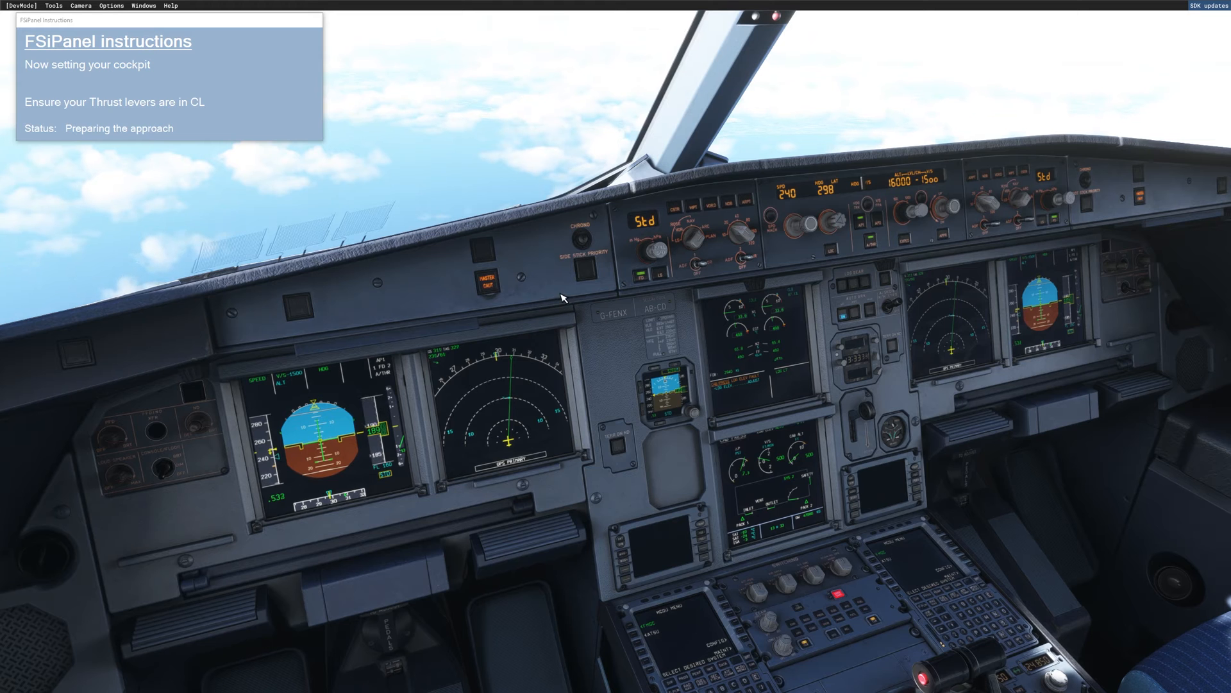
- Silence the master caution and wait for FSiPanel to report the aircraft ready
click(488, 284)
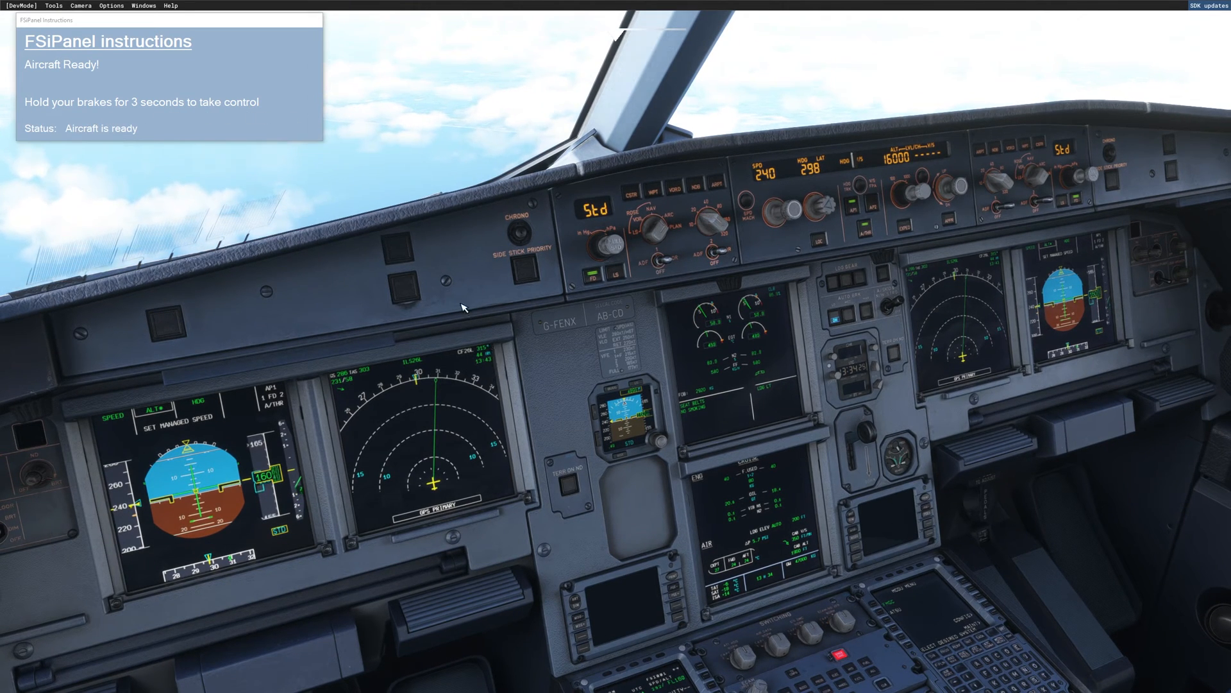
- On the MCDU arrival page for EGKK, initially select the ILS08R approach
key(alt+1)
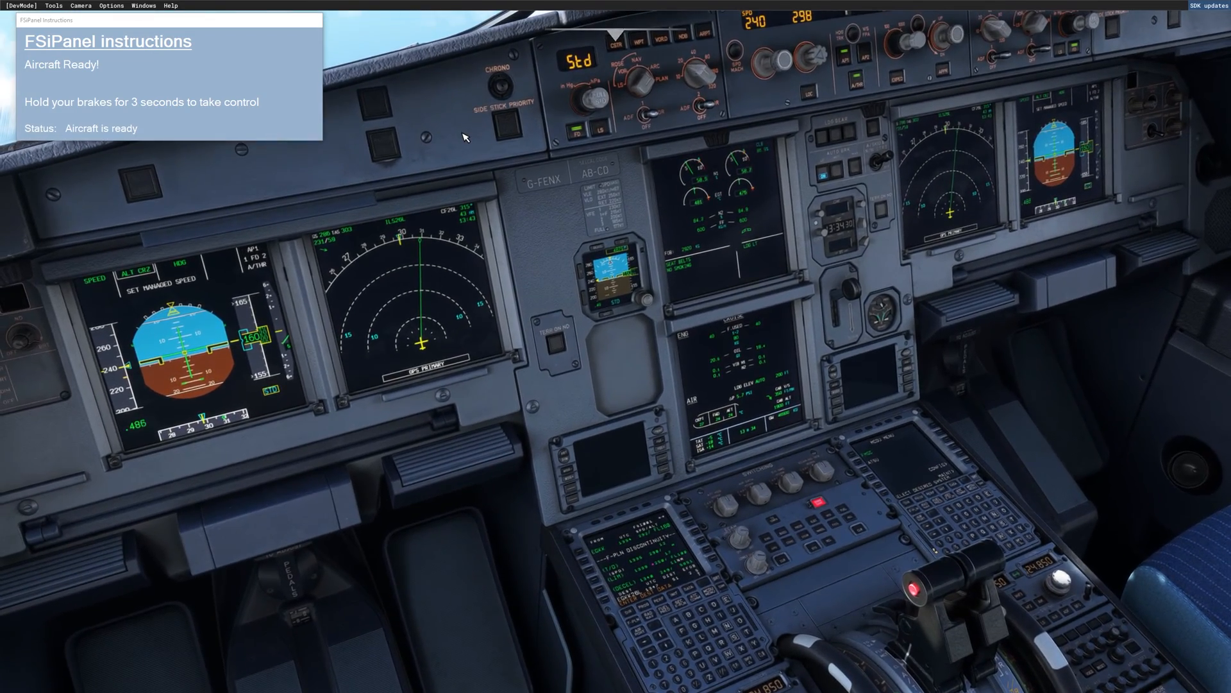
key(alt+2)
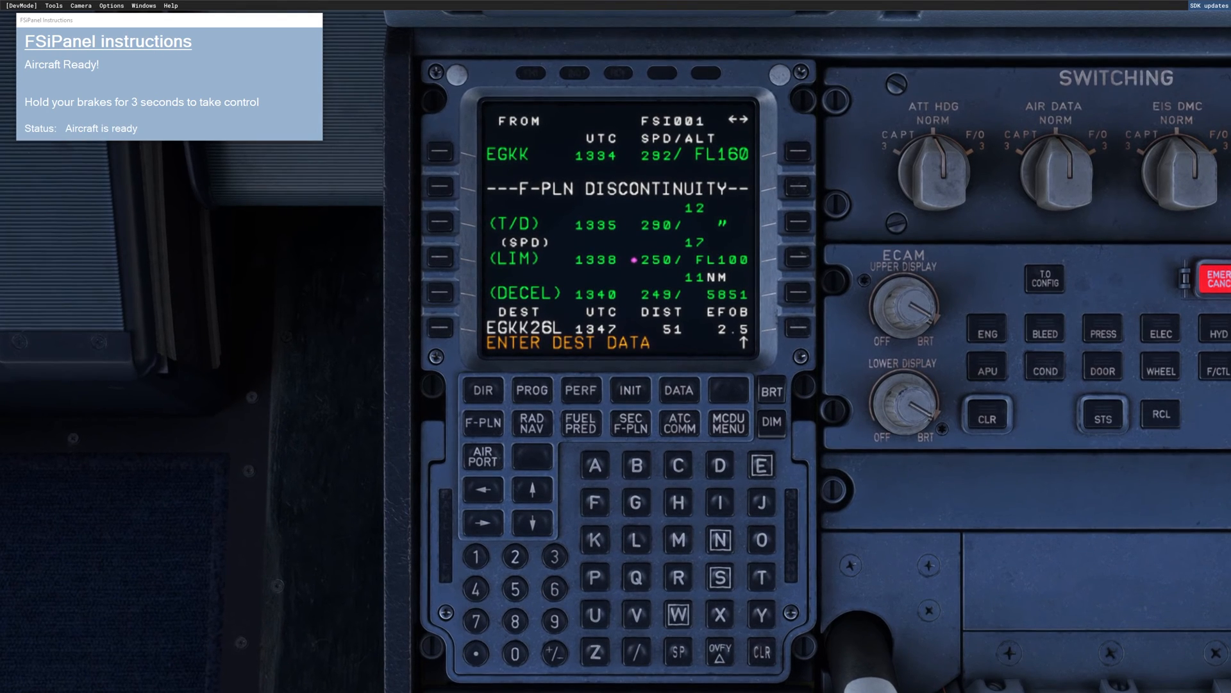
click(633, 395)
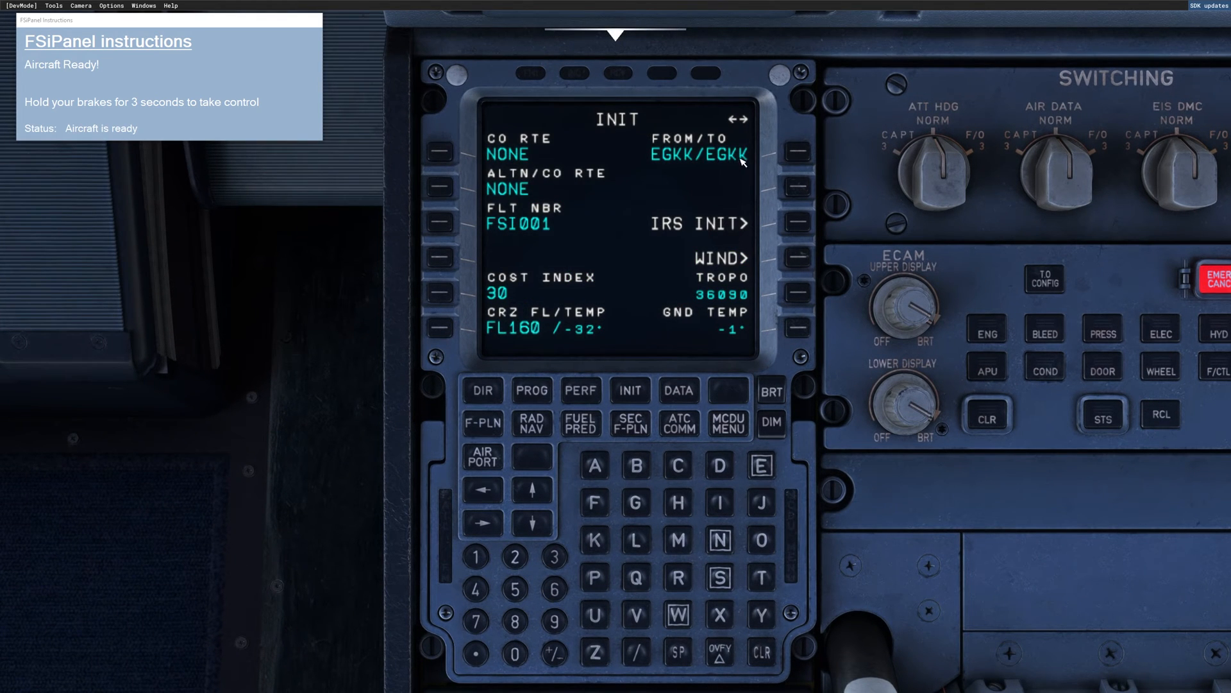
click(488, 427)
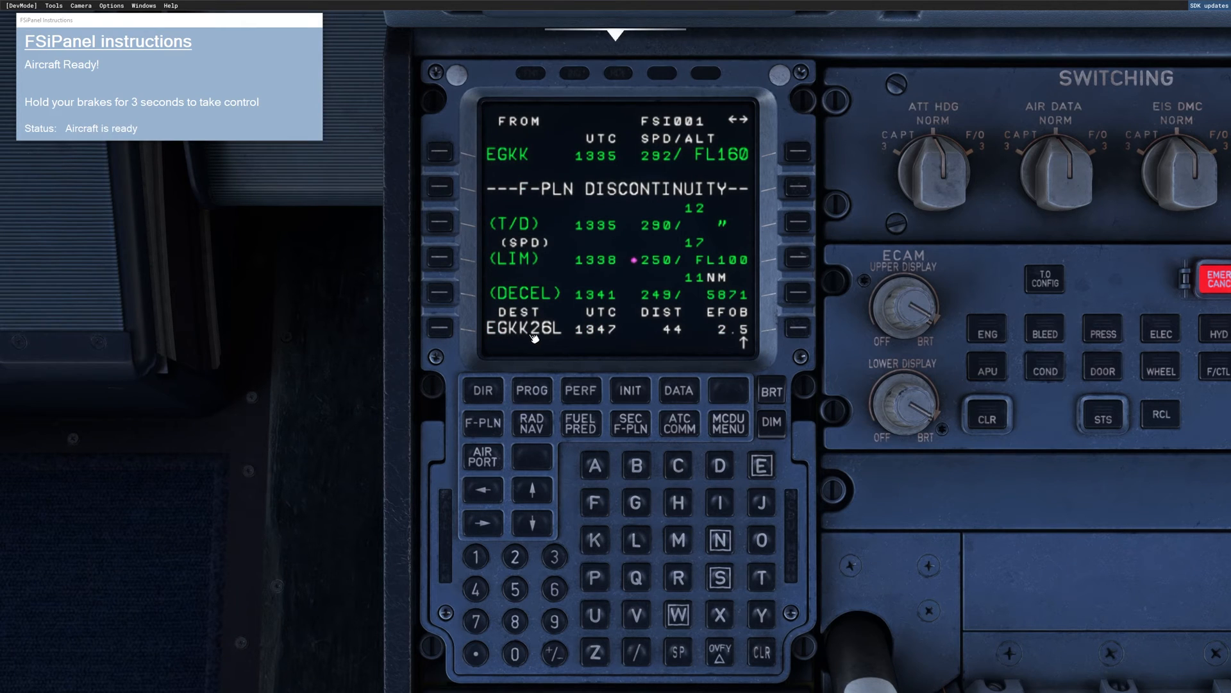
click(441, 330)
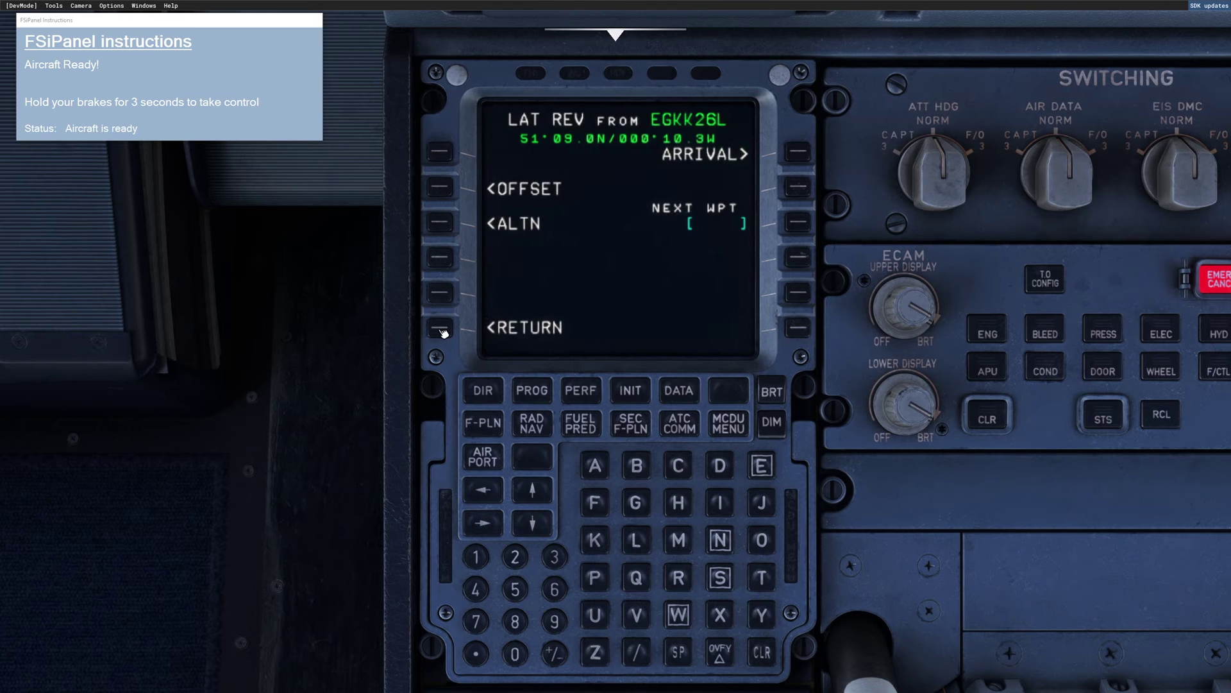
click(804, 156)
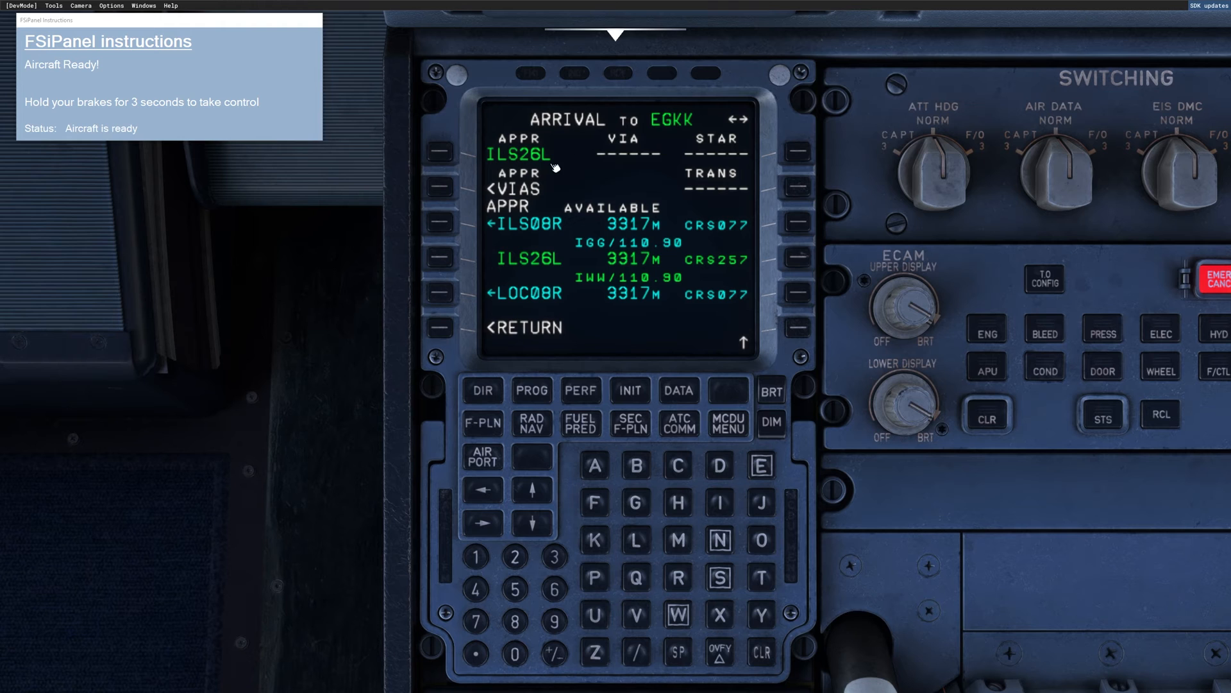
click(441, 224)
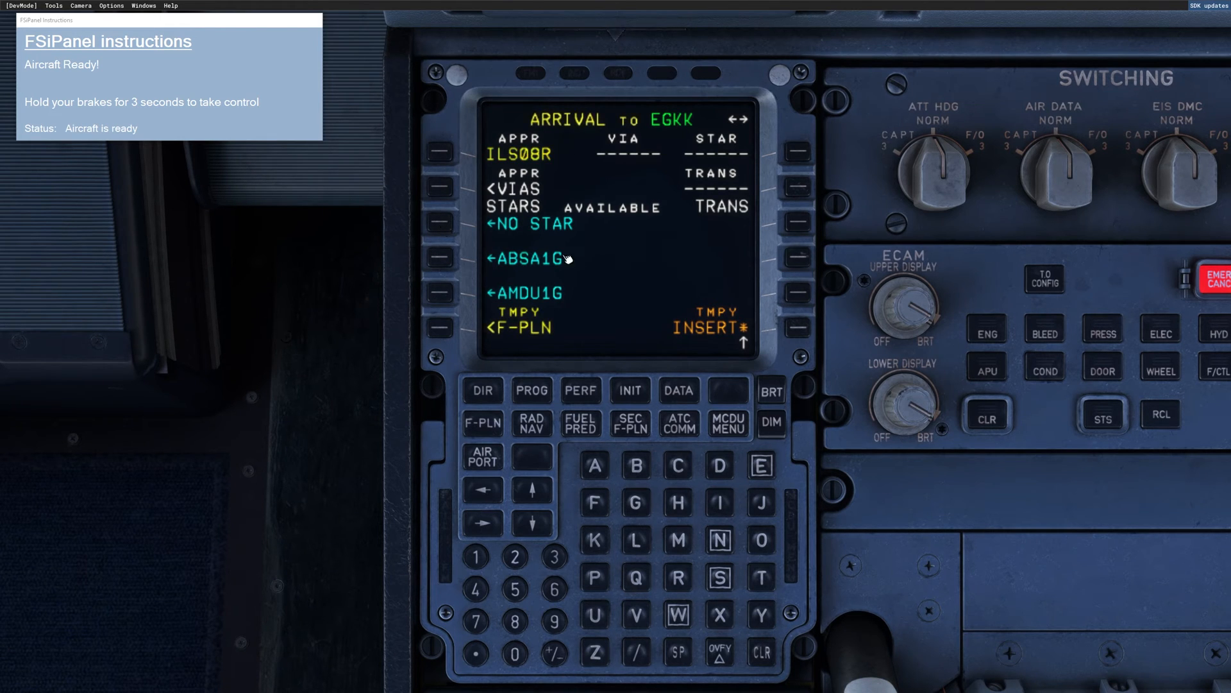
click(796, 330)
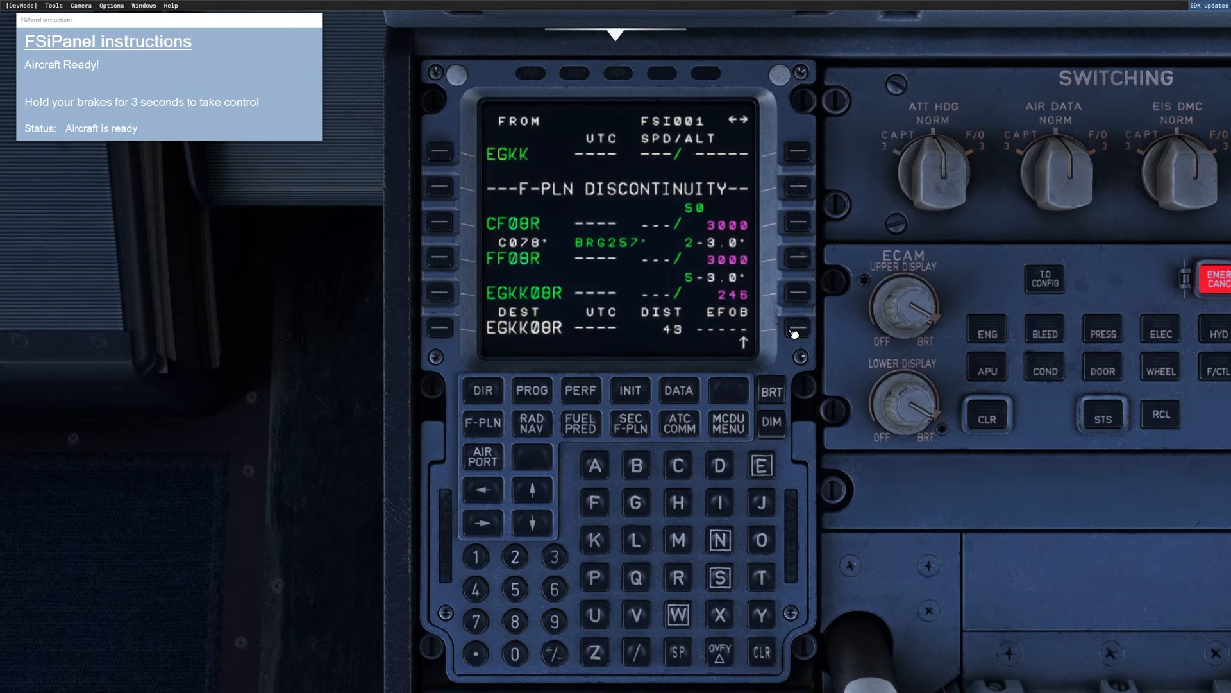
- Correct the arrival to ILS26L with the AMDU1G STAR via TIMBA, then switch to the arrival chart
click(443, 331)
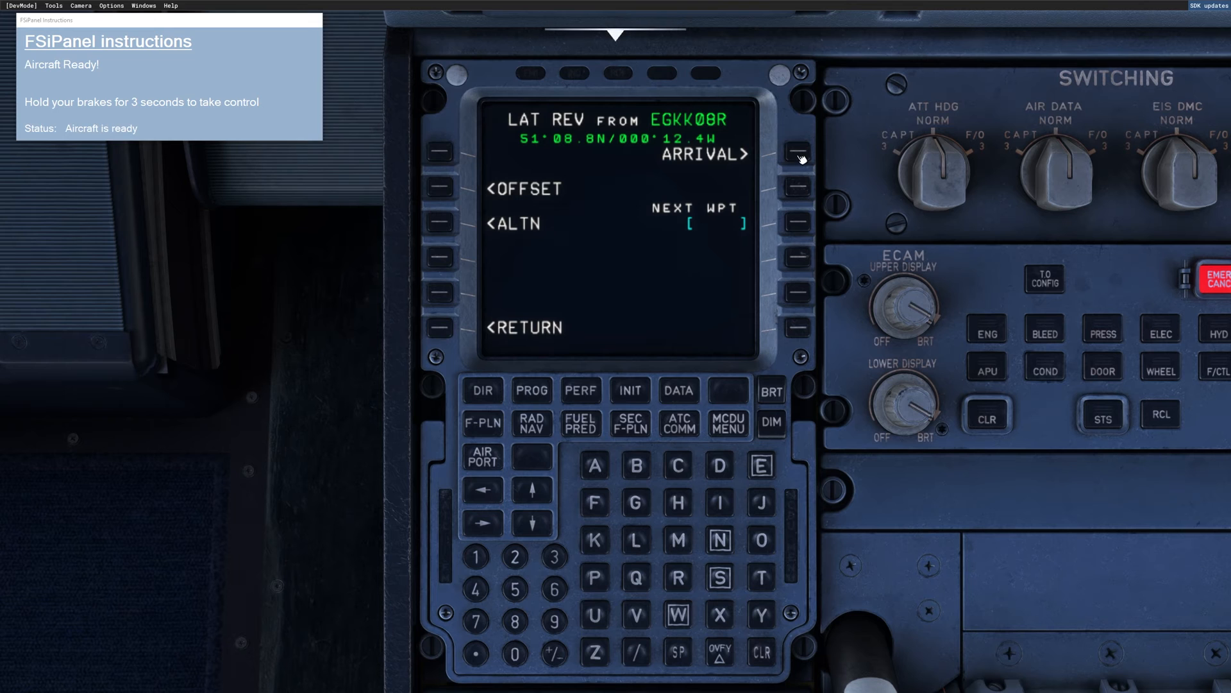
click(448, 264)
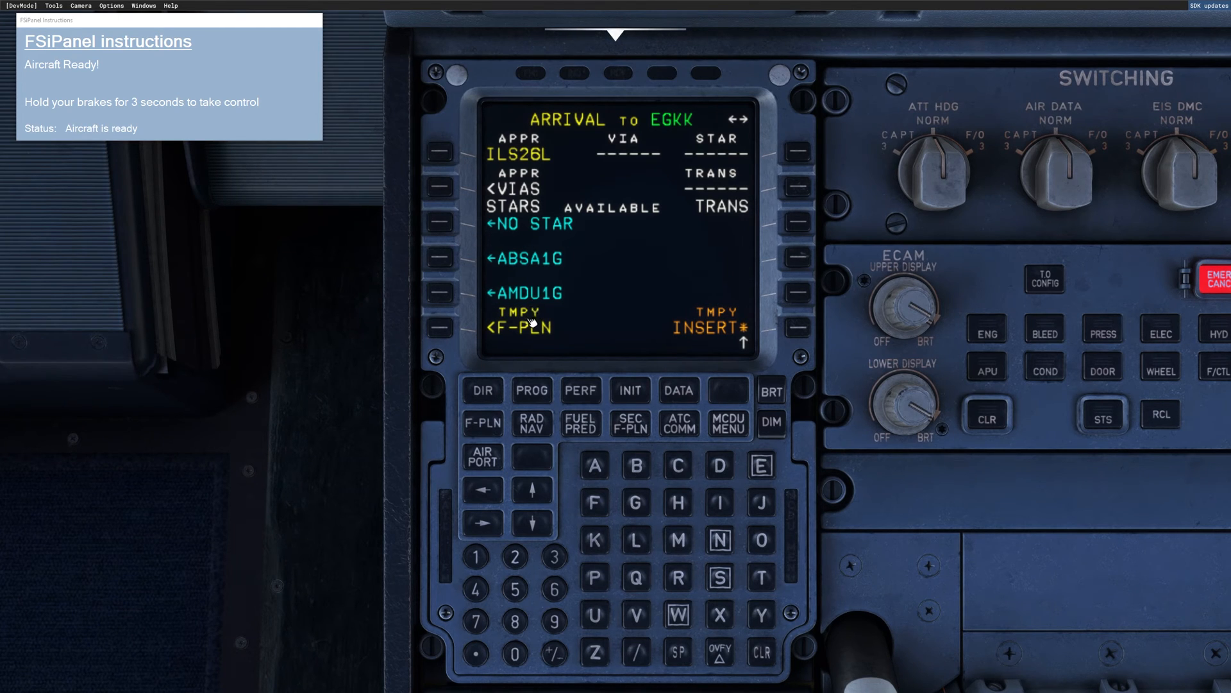
click(448, 295)
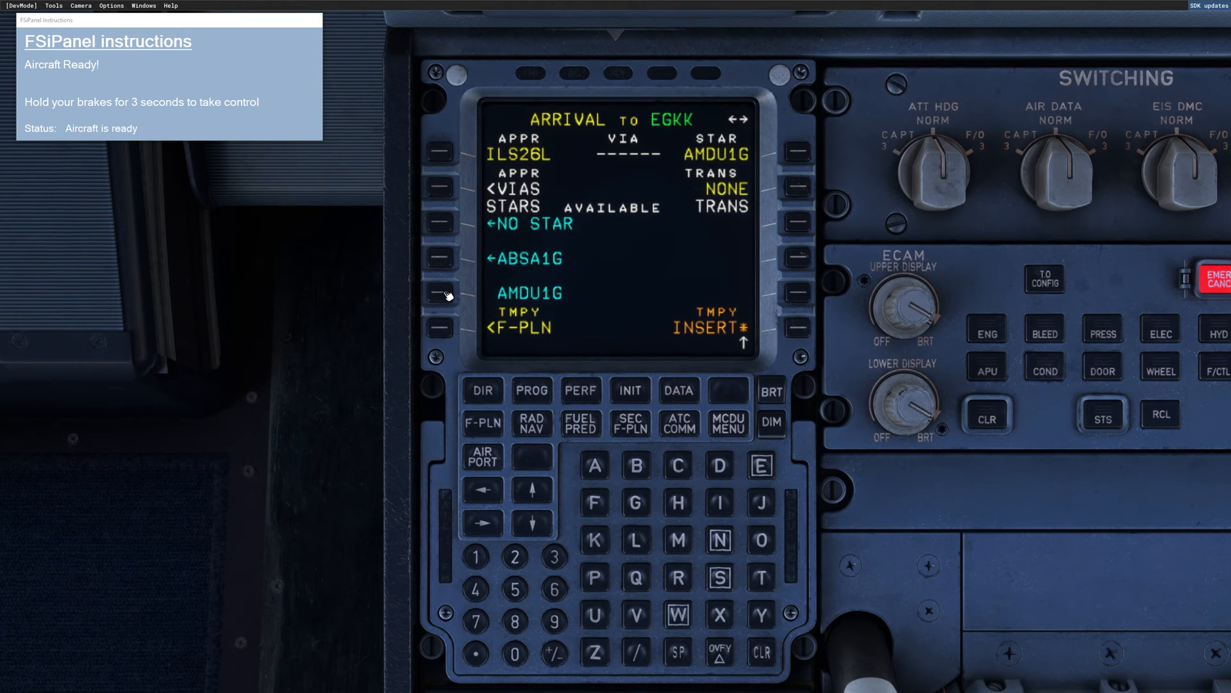
click(439, 190)
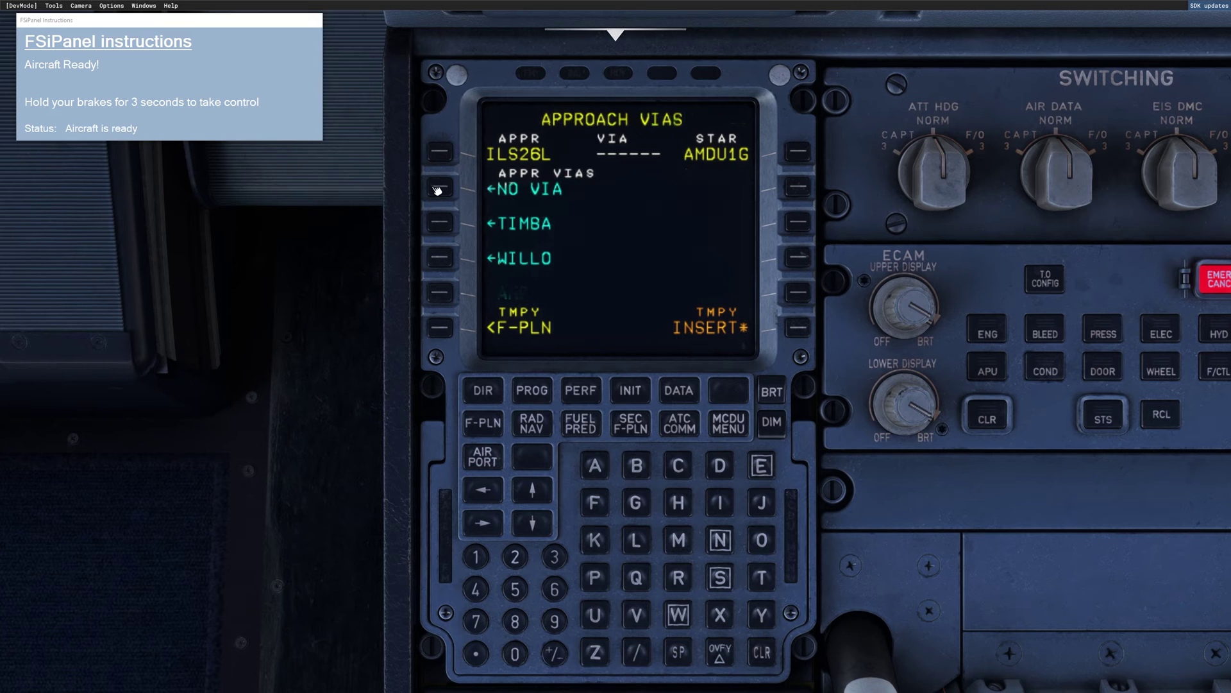
click(442, 224)
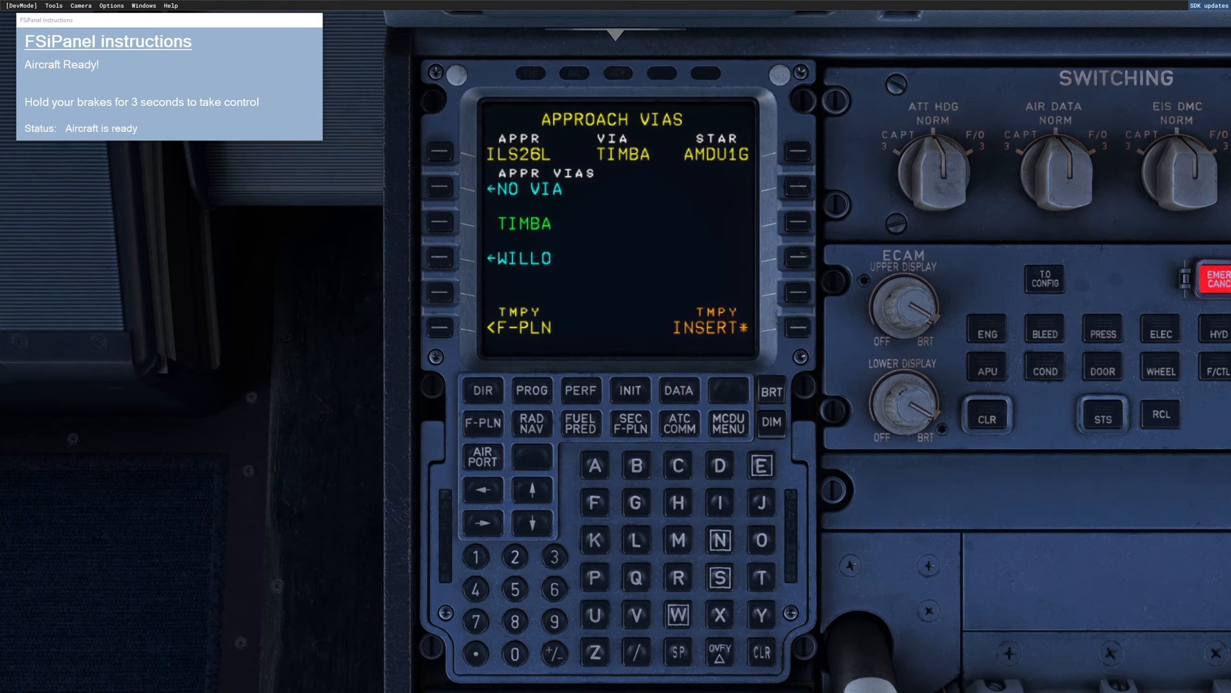
key(alt+Tab)
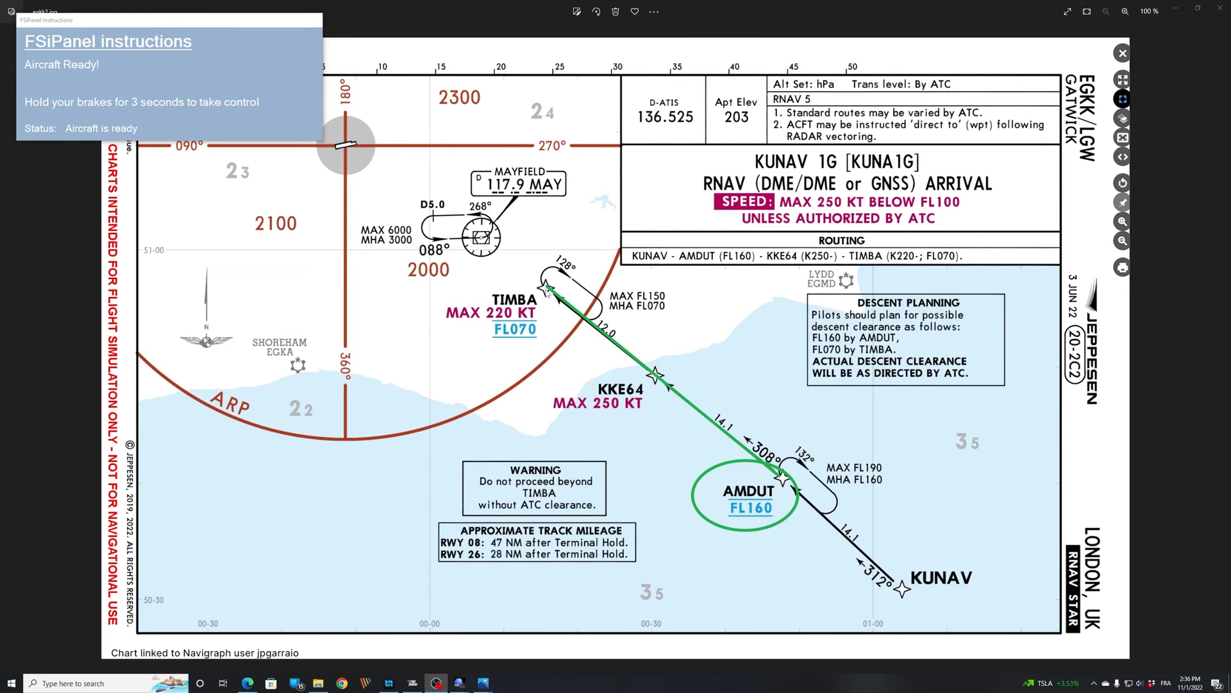
- Review the Gatwick ILS DME 26L approach chart, then return to the cockpit navigation display
key(Left)
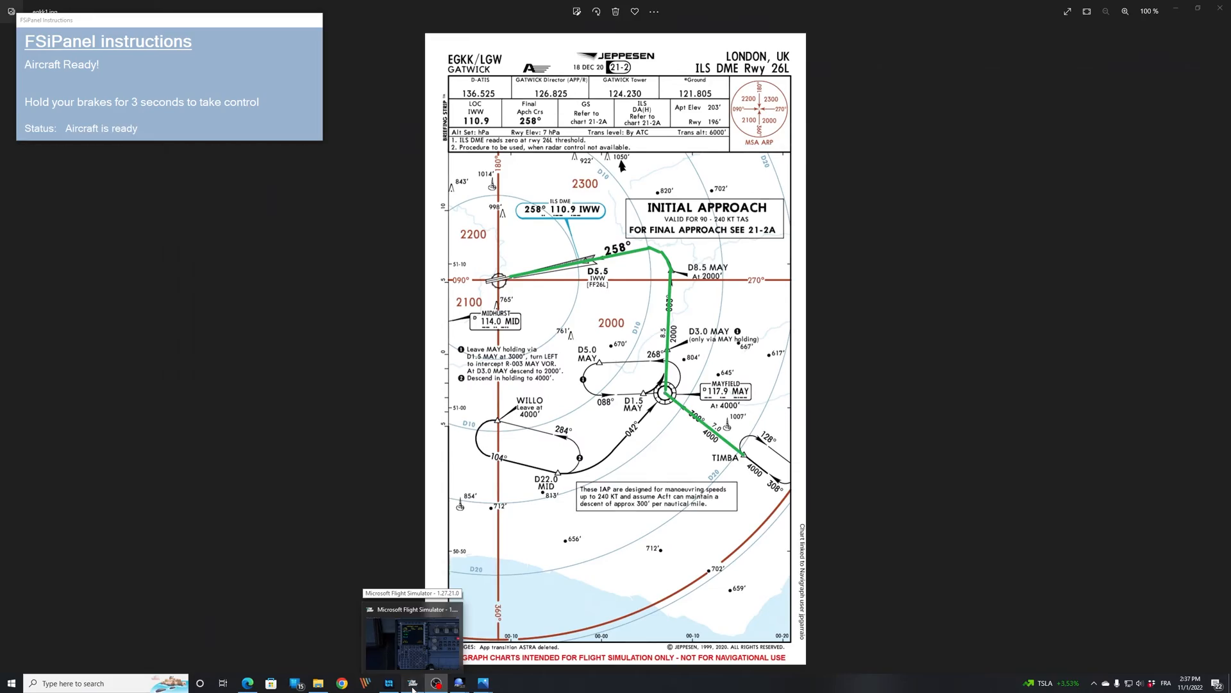
click(413, 685)
key(ctrl+space)
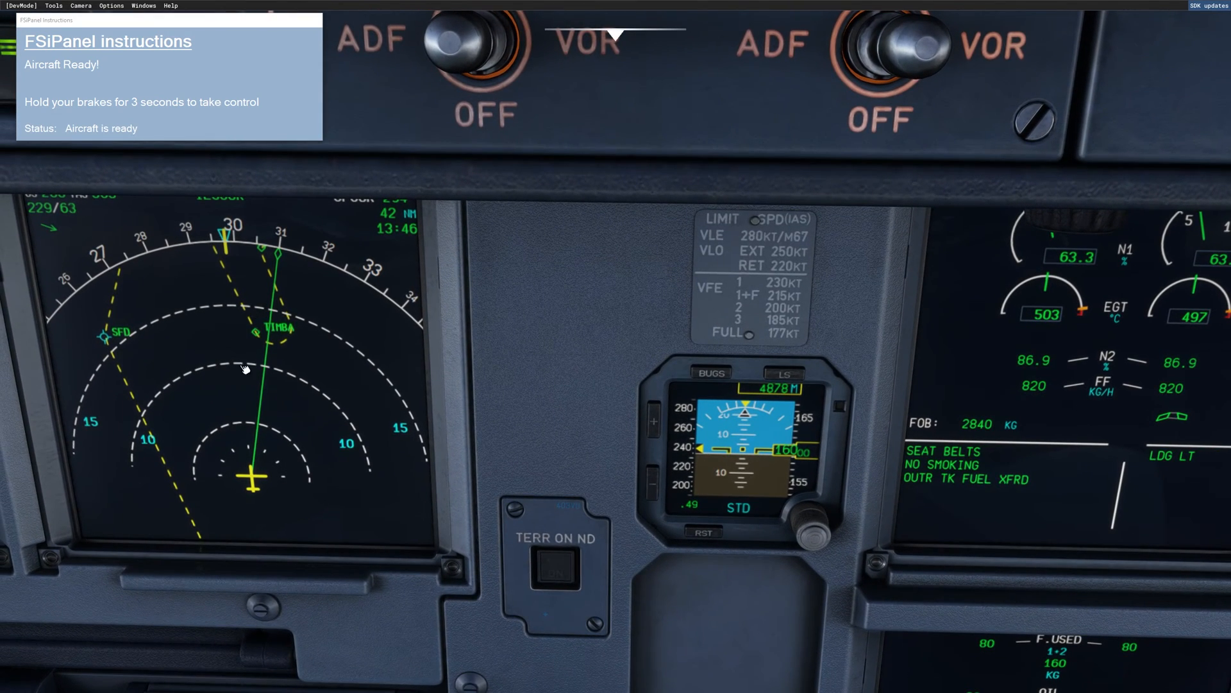
- Enter a direct-to waypoint on the MCDU DIR page, then view the front instrument panel
drag(499, 384, 530, 393)
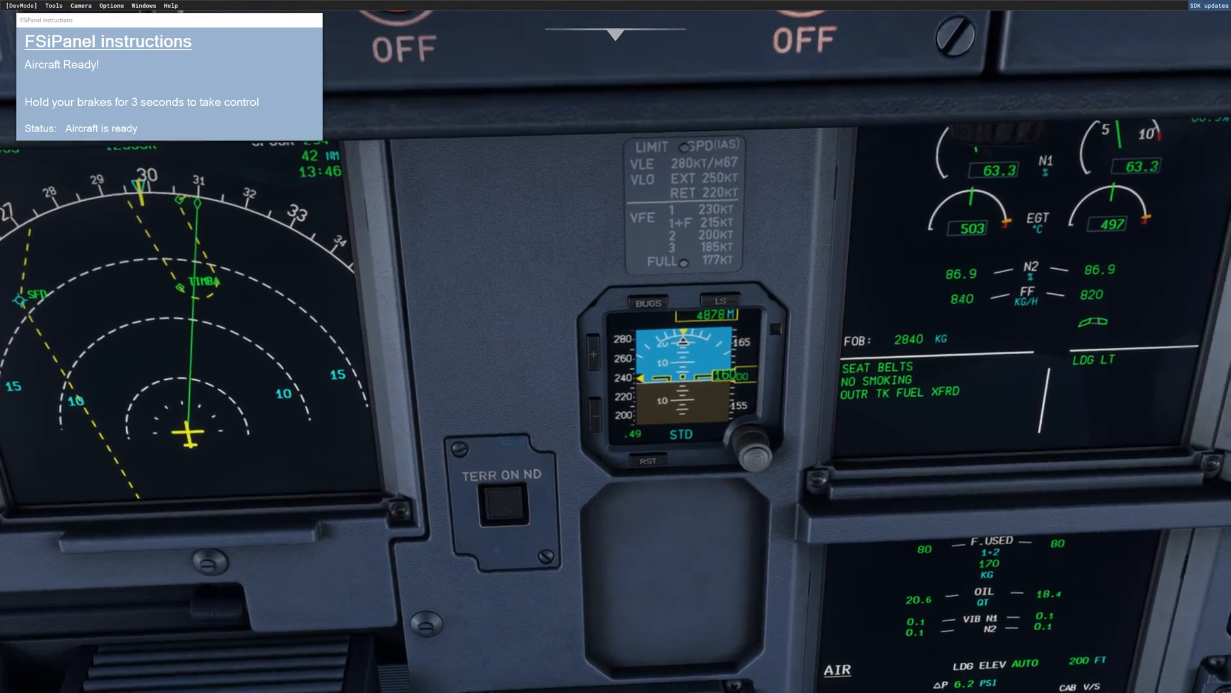
key(ctrl+space)
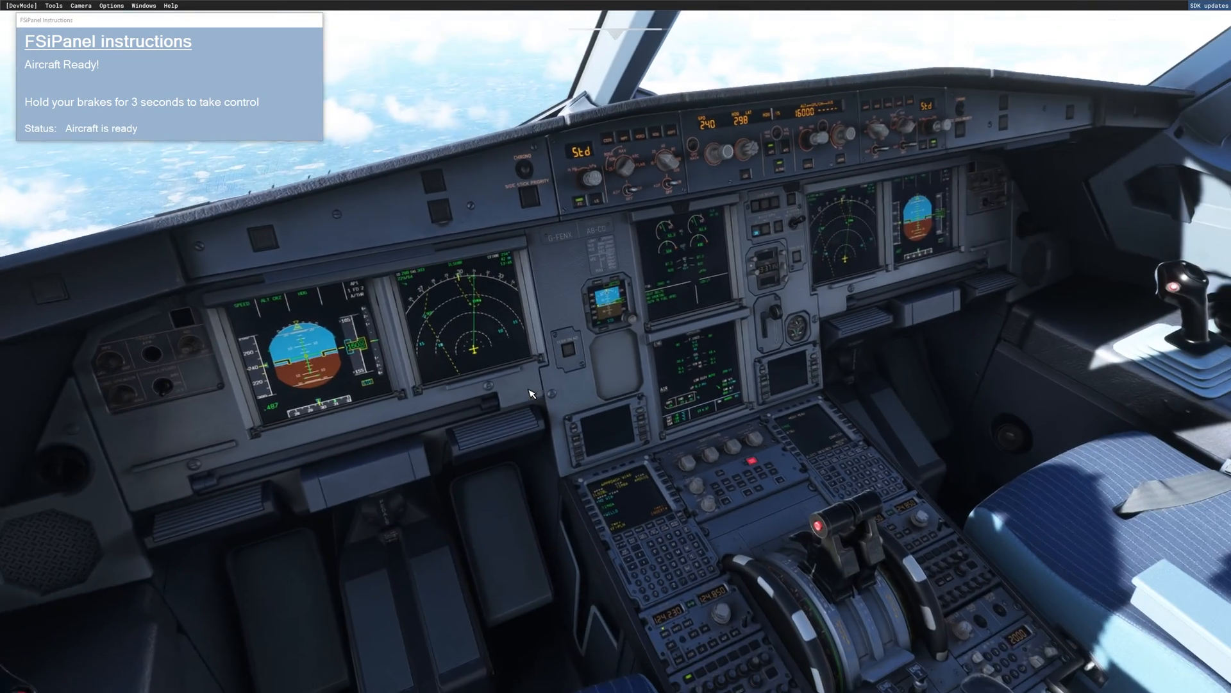
drag(547, 575, 555, 625)
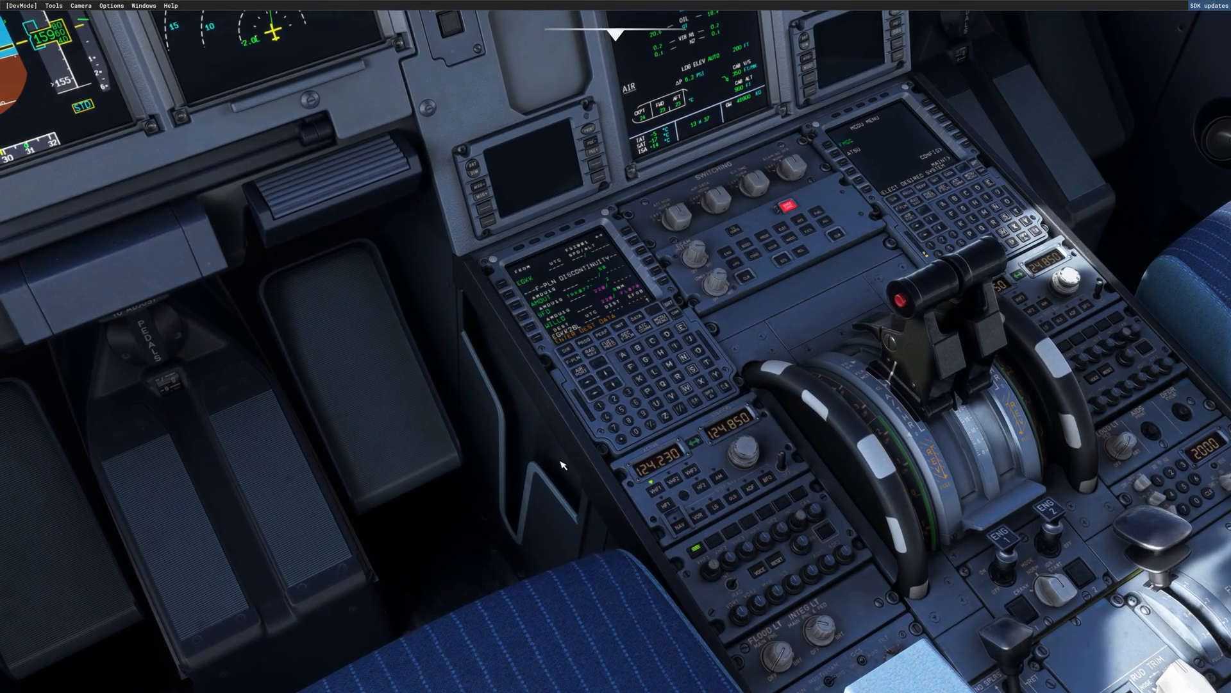
click(570, 358)
click(570, 357)
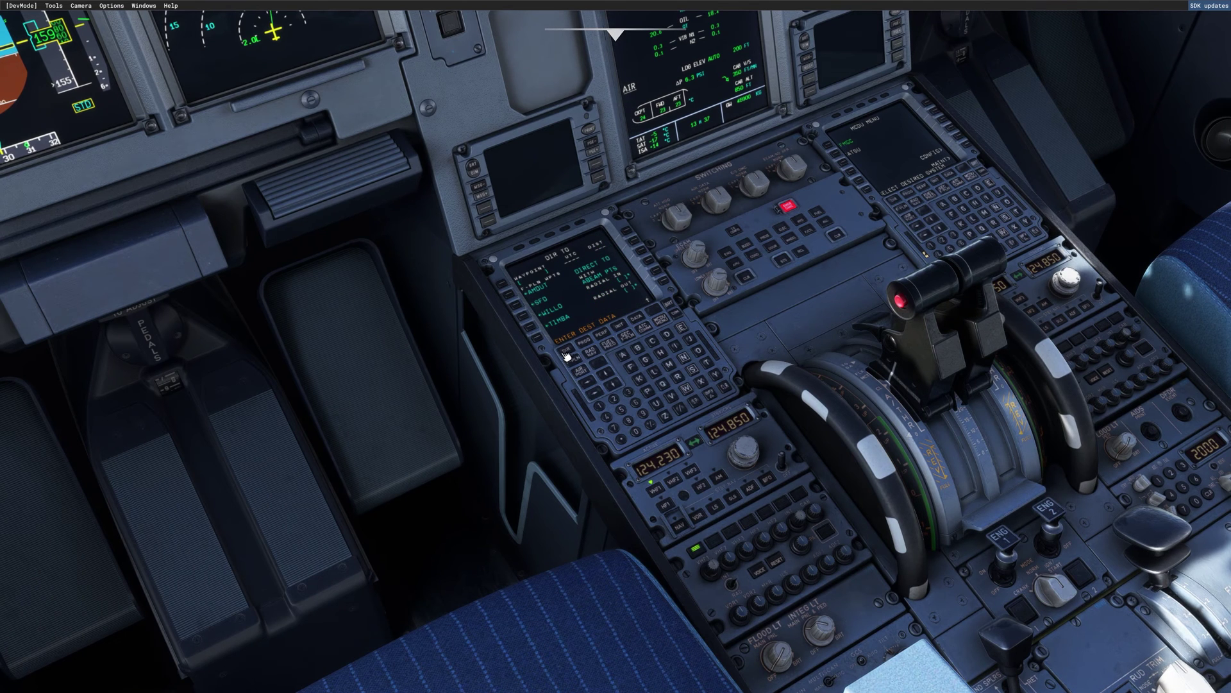
click(515, 296)
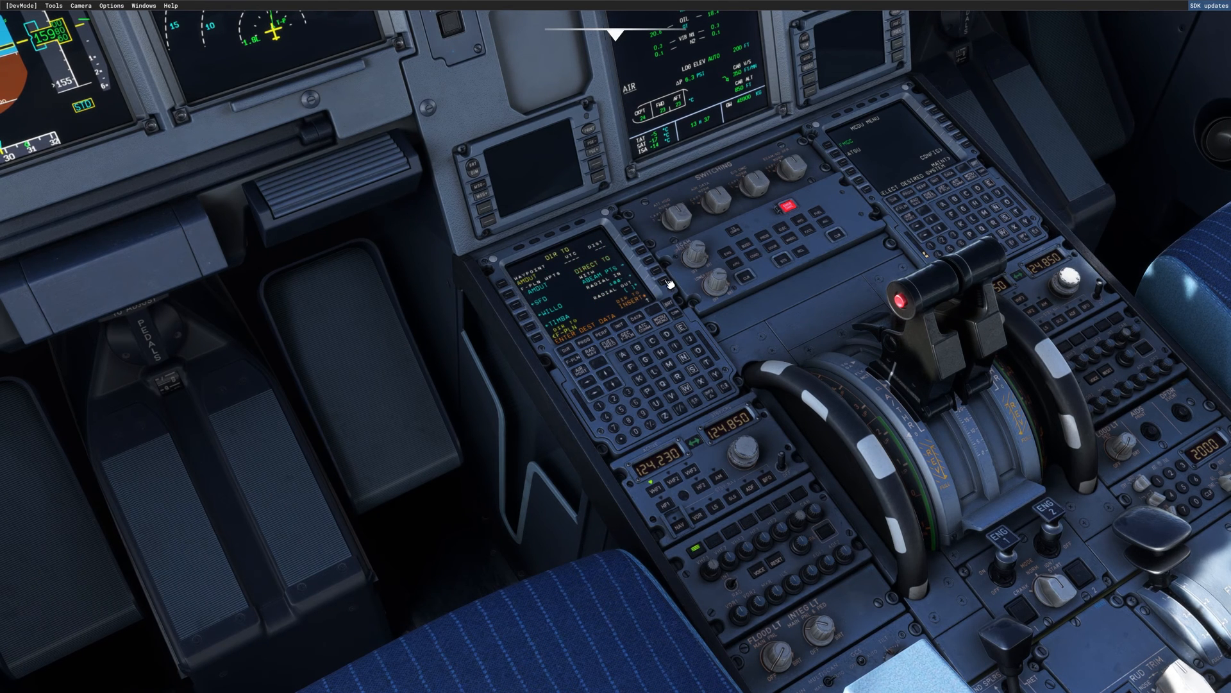
key(alt+1)
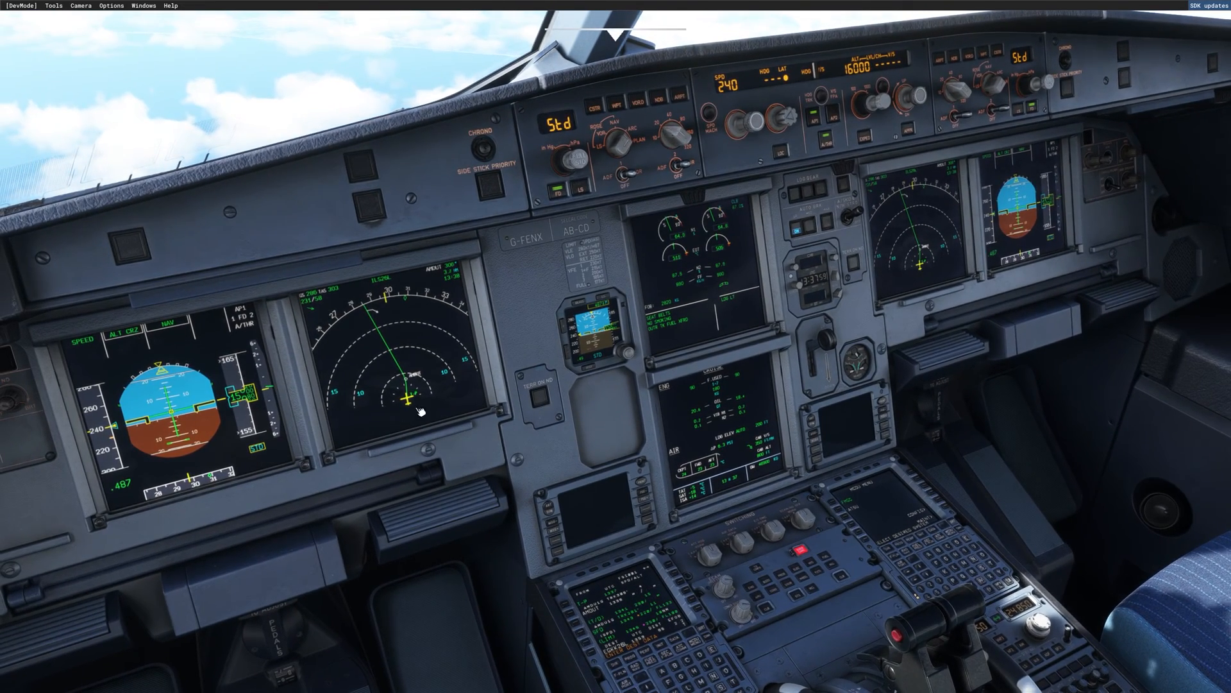
scroll(420, 384, up, 5)
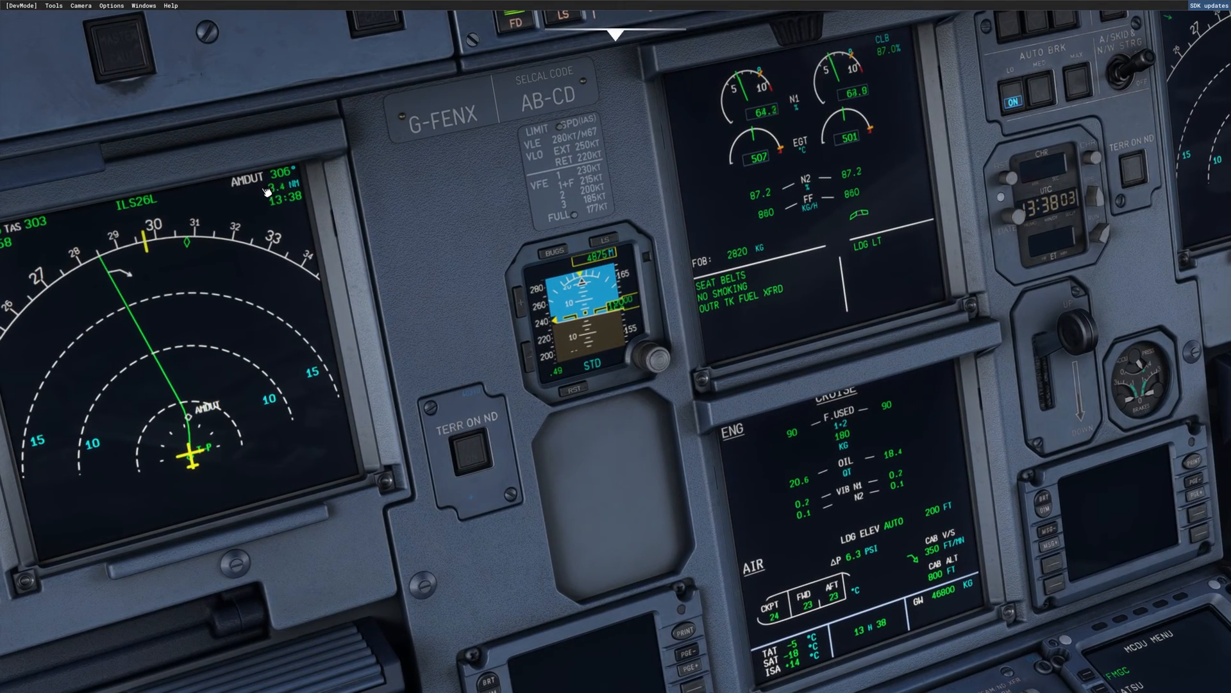
scroll(375, 600, down, 5)
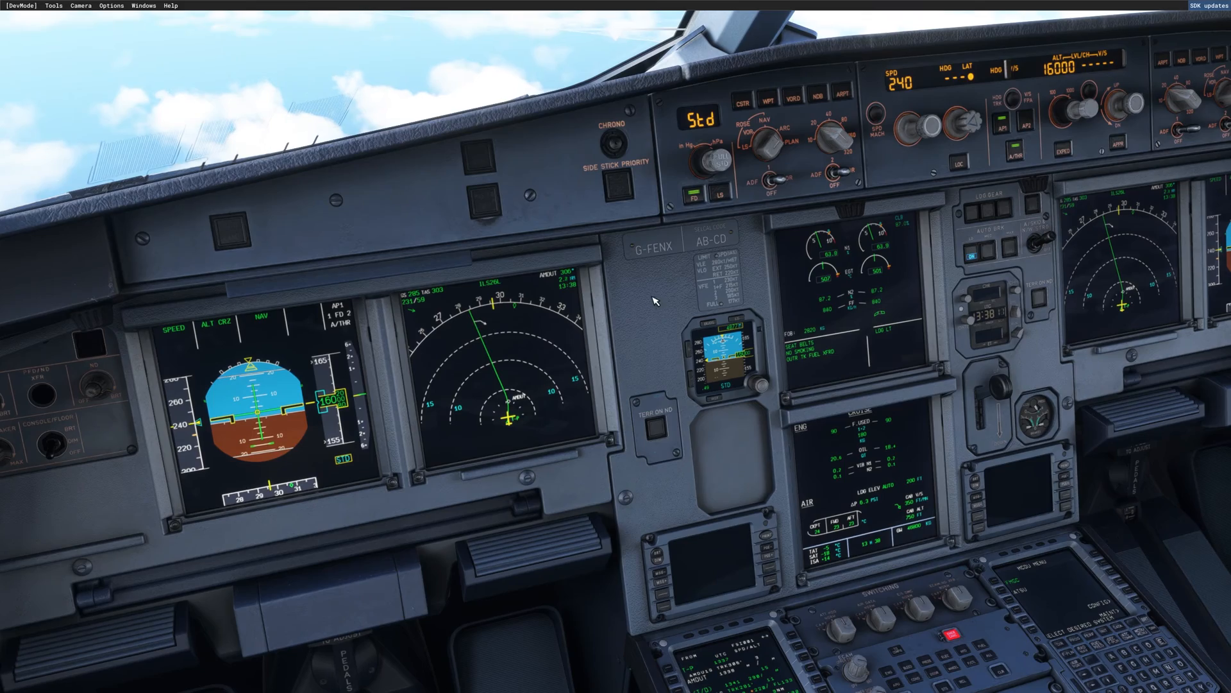
key(ctrl+space)
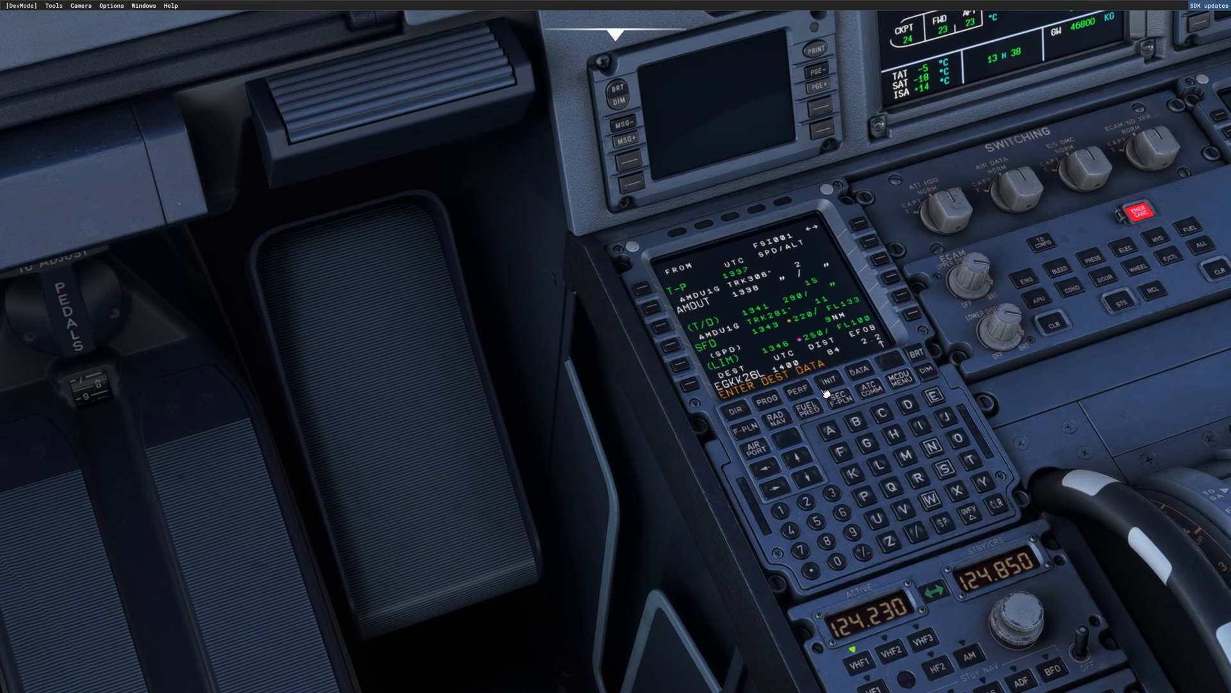
- Reach the FUEL PRED page and read ZFW/ZFWCG from the tablet's Mass and Balance tab
click(830, 389)
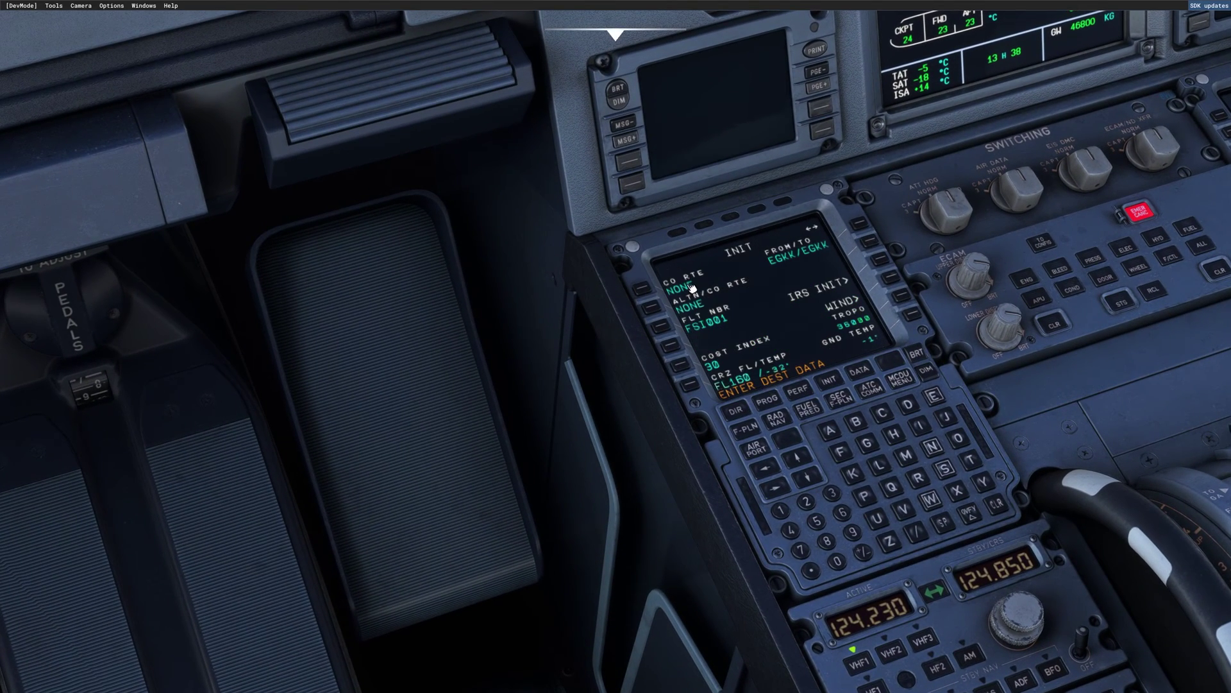
click(782, 481)
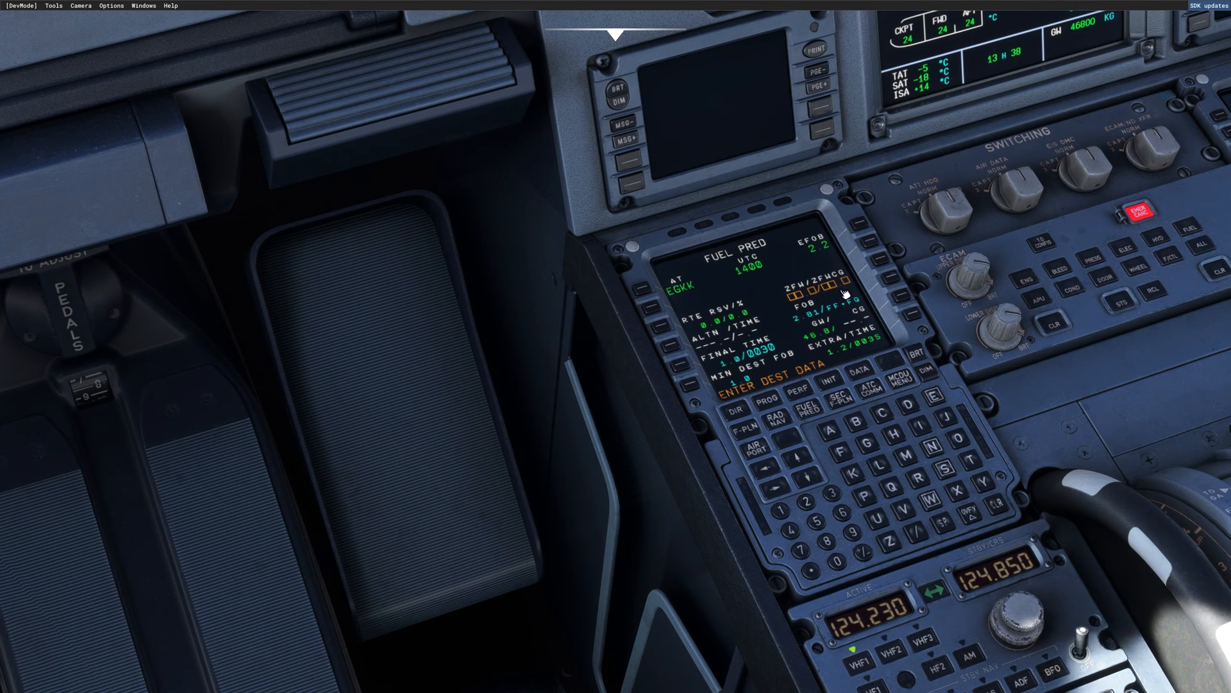
drag(828, 283, 675, 365)
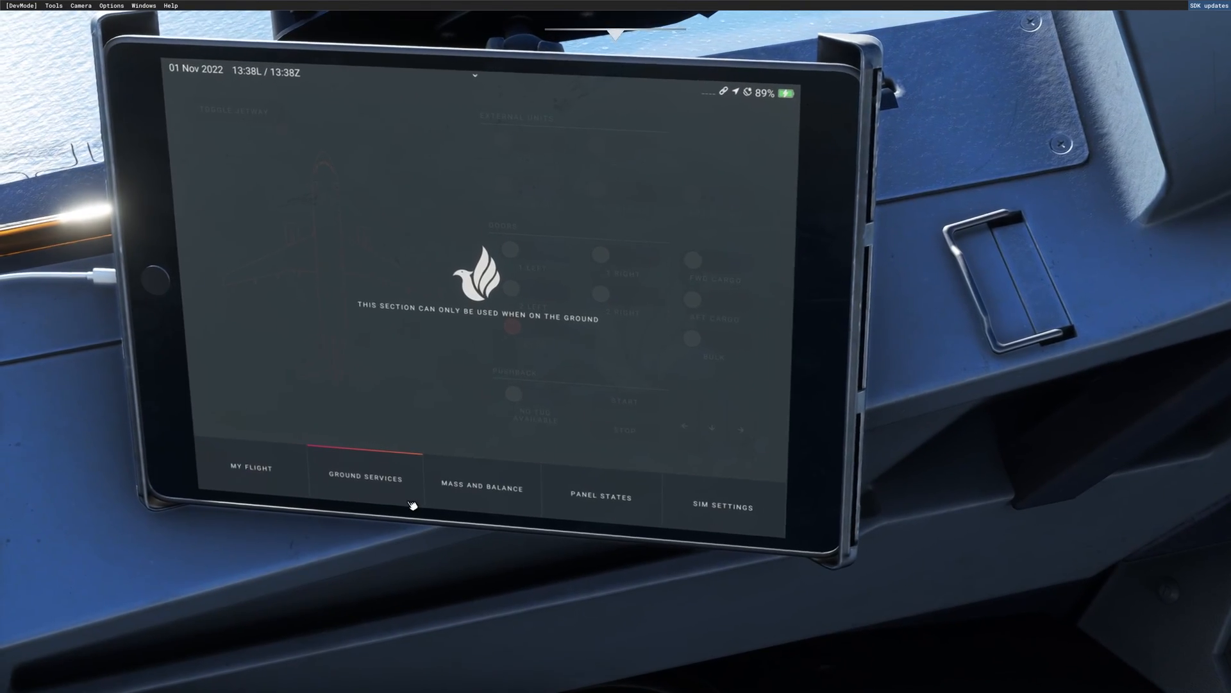
click(485, 488)
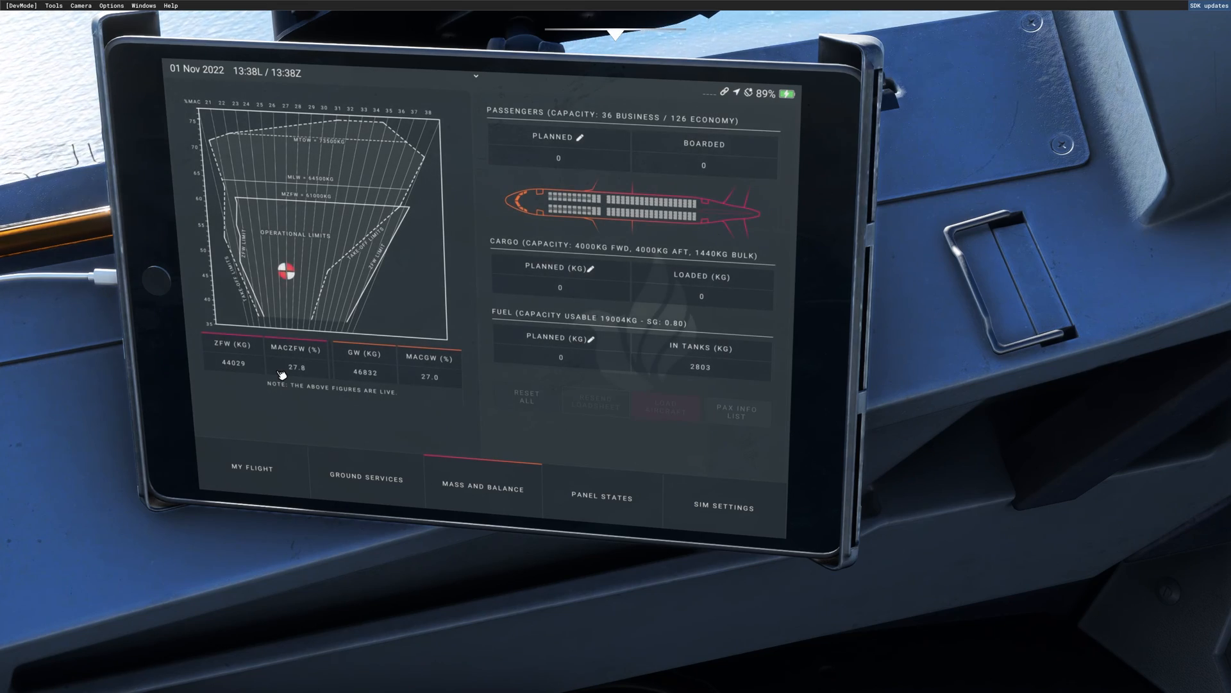
- Insert zero-fuel weight 44.1 and CG 27.8 into the fuel predictions page
key(alt+3)
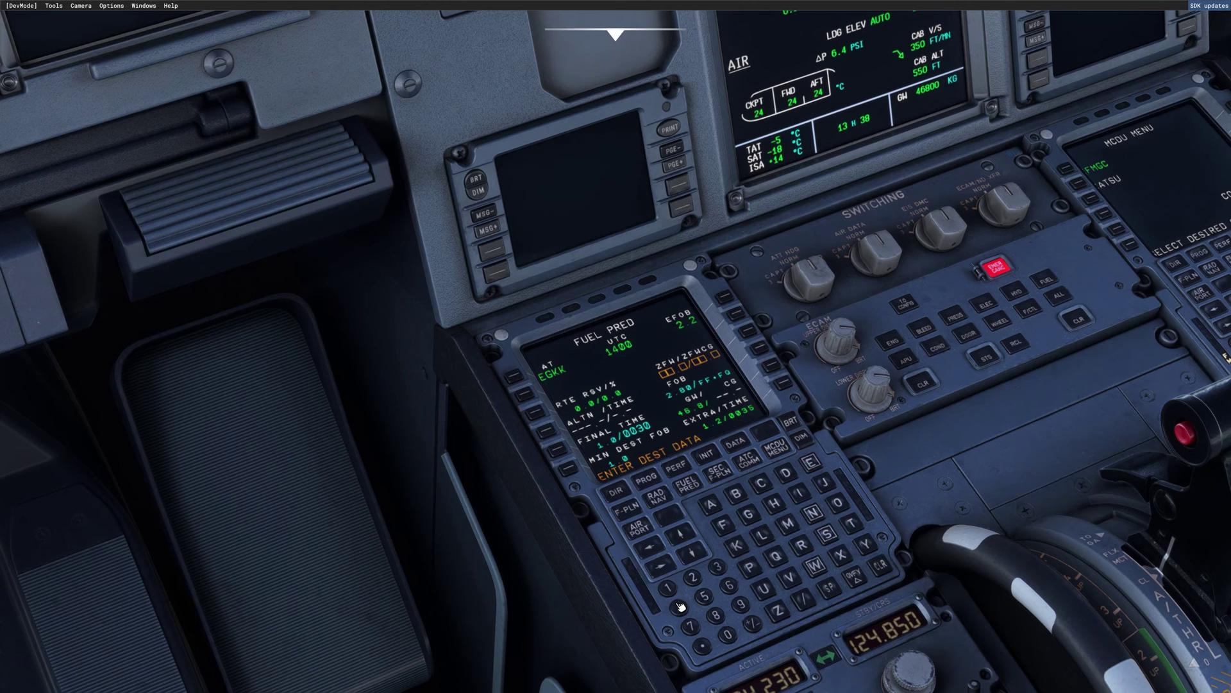
click(682, 609)
text(44.1/27.8)
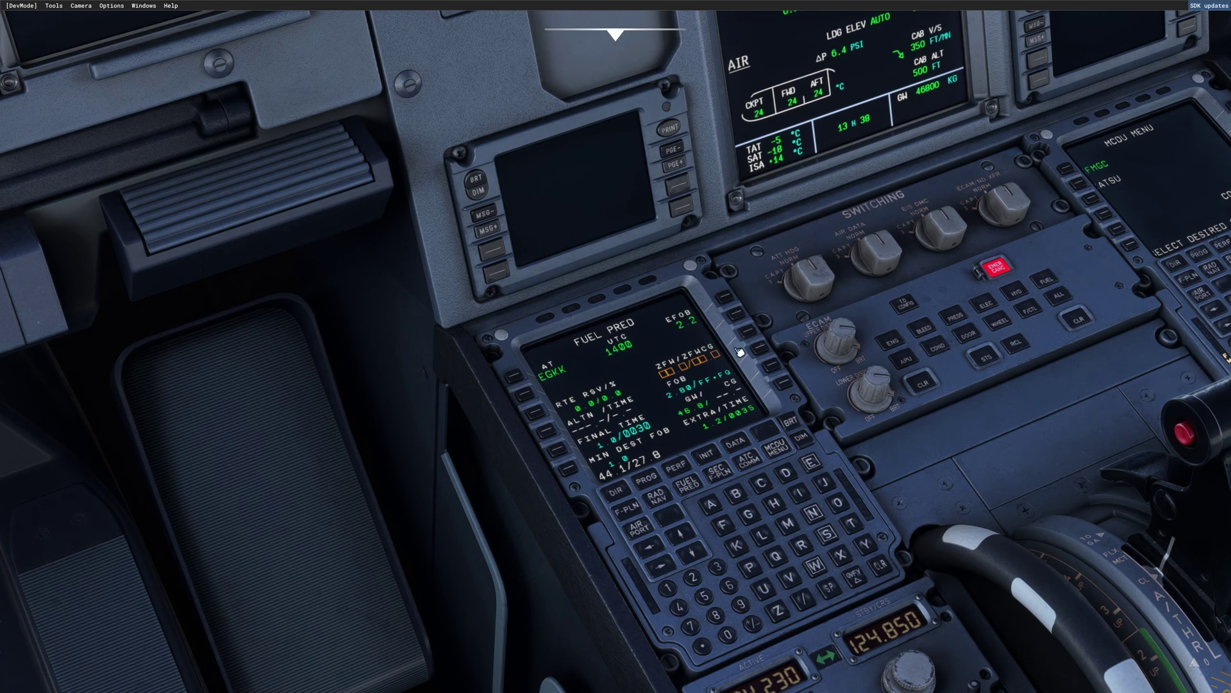
click(740, 353)
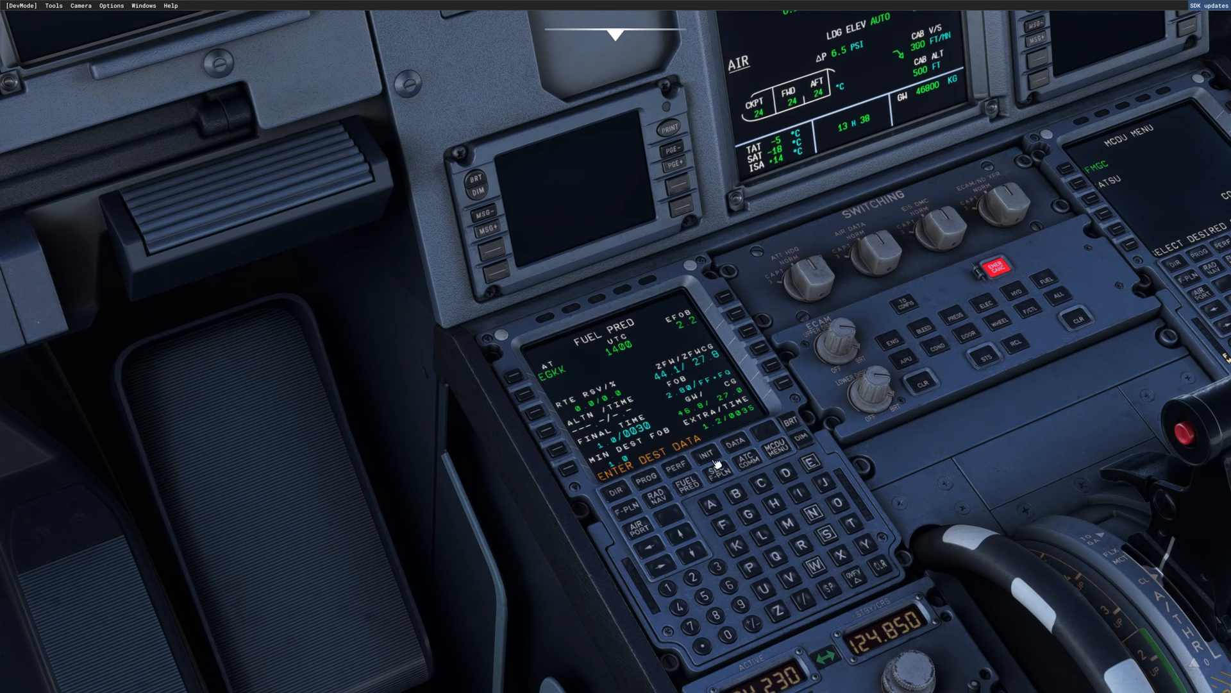
- Show the PERF APPR page for ILS 26L, then view the PFD and ND at 16000 ft
click(682, 468)
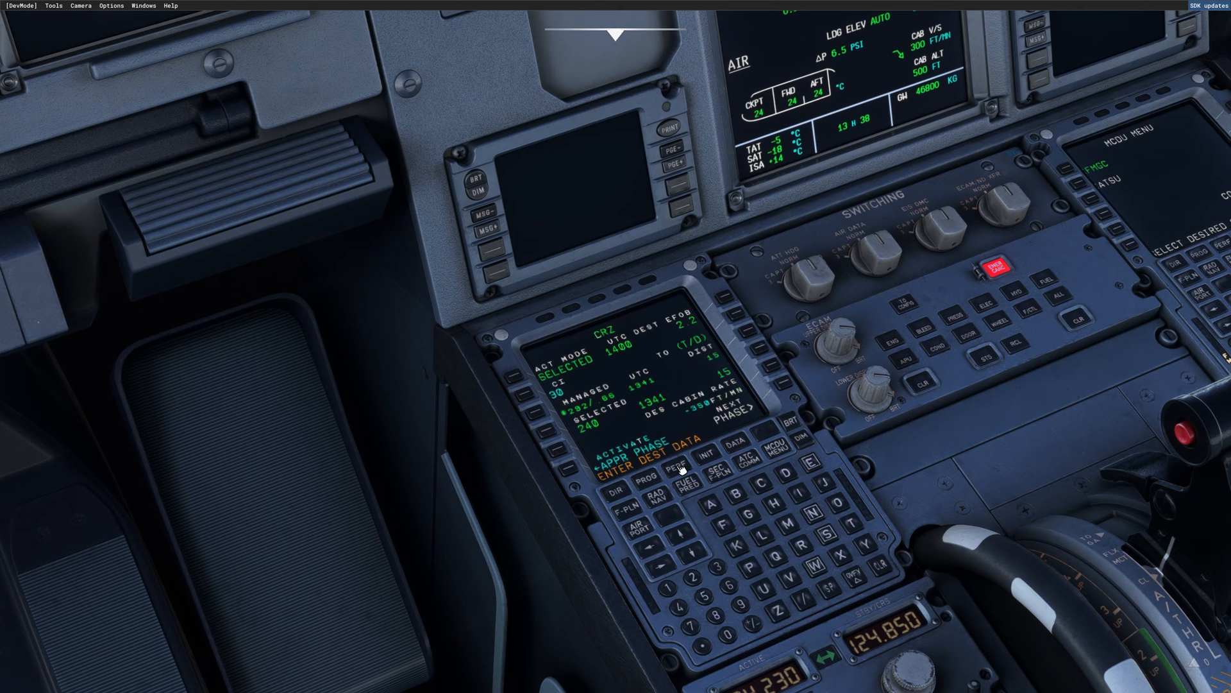
click(787, 385)
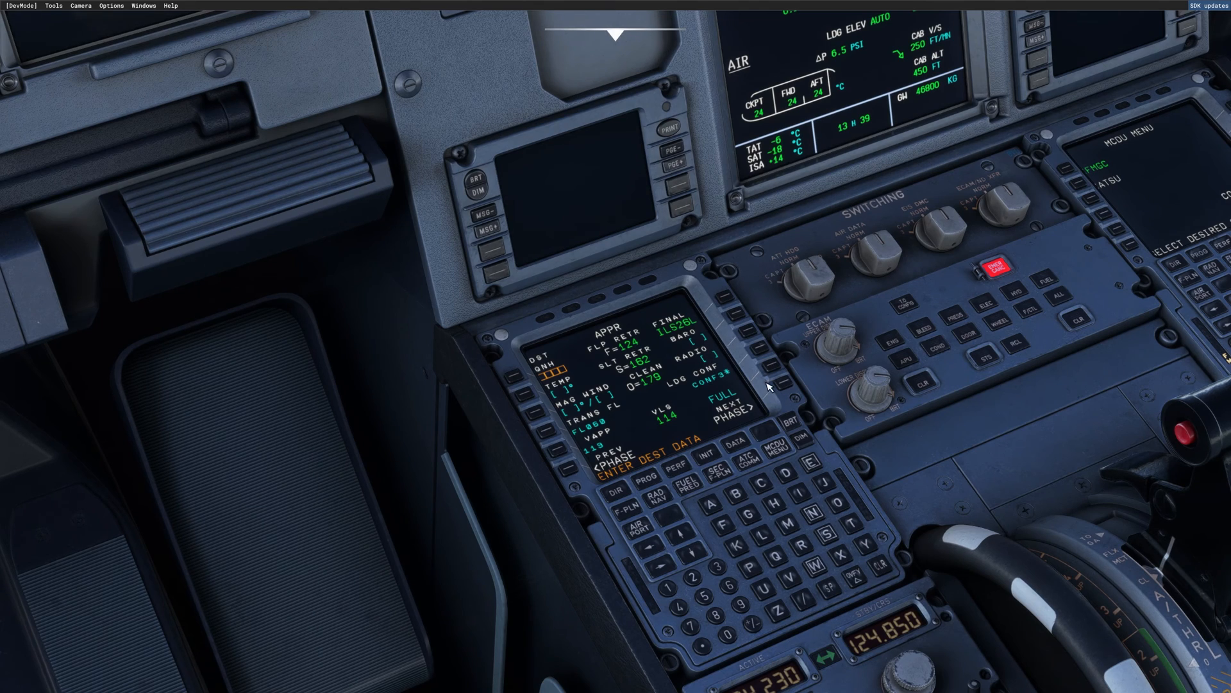
key(alt+1)
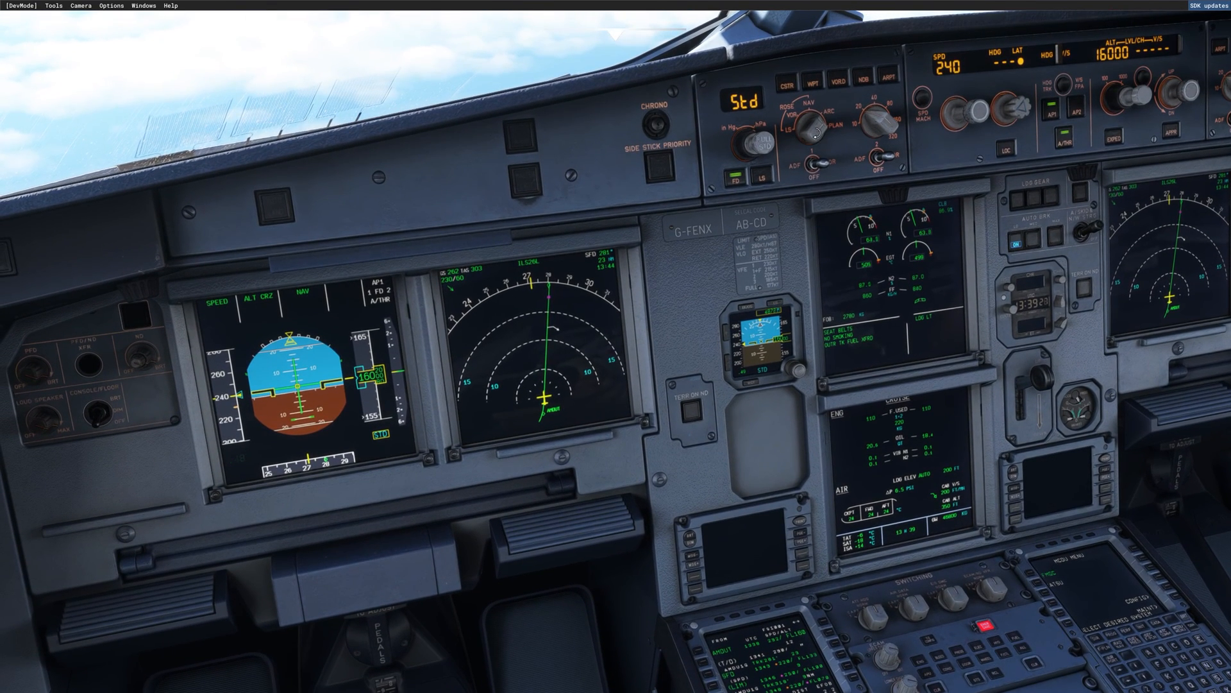
- Set the captain's ND to PLAN and step the flight plan waypoints to the arrival loop near MAY
click(837, 140)
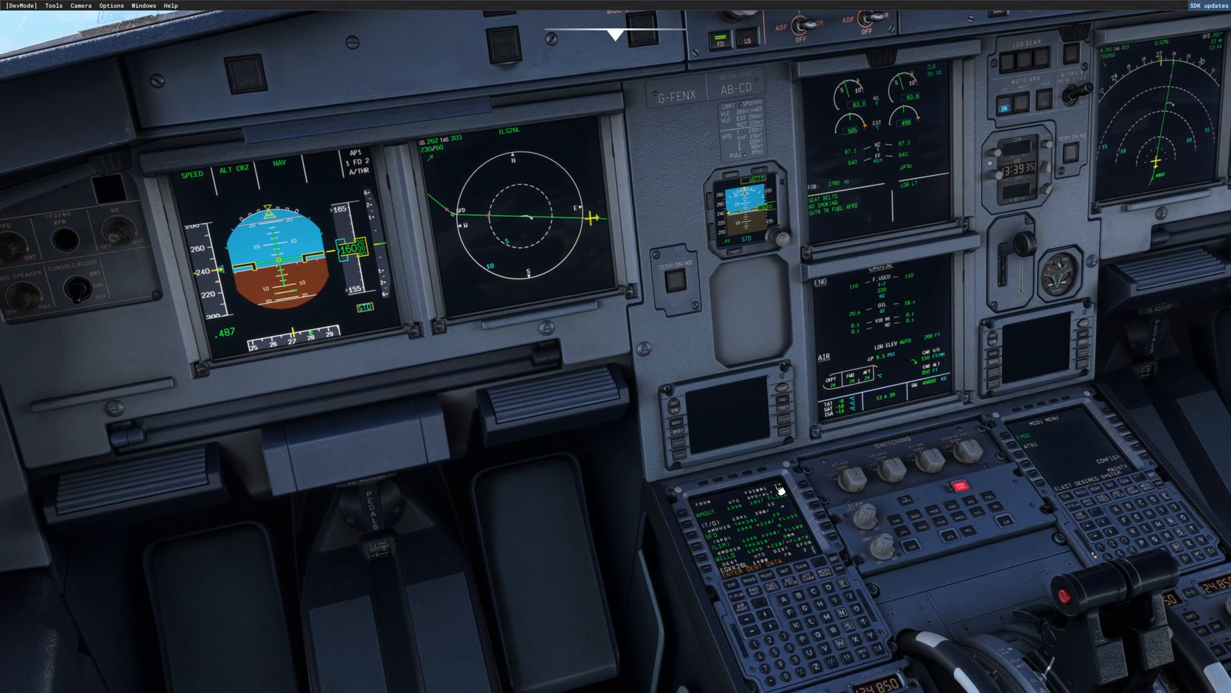
click(768, 619)
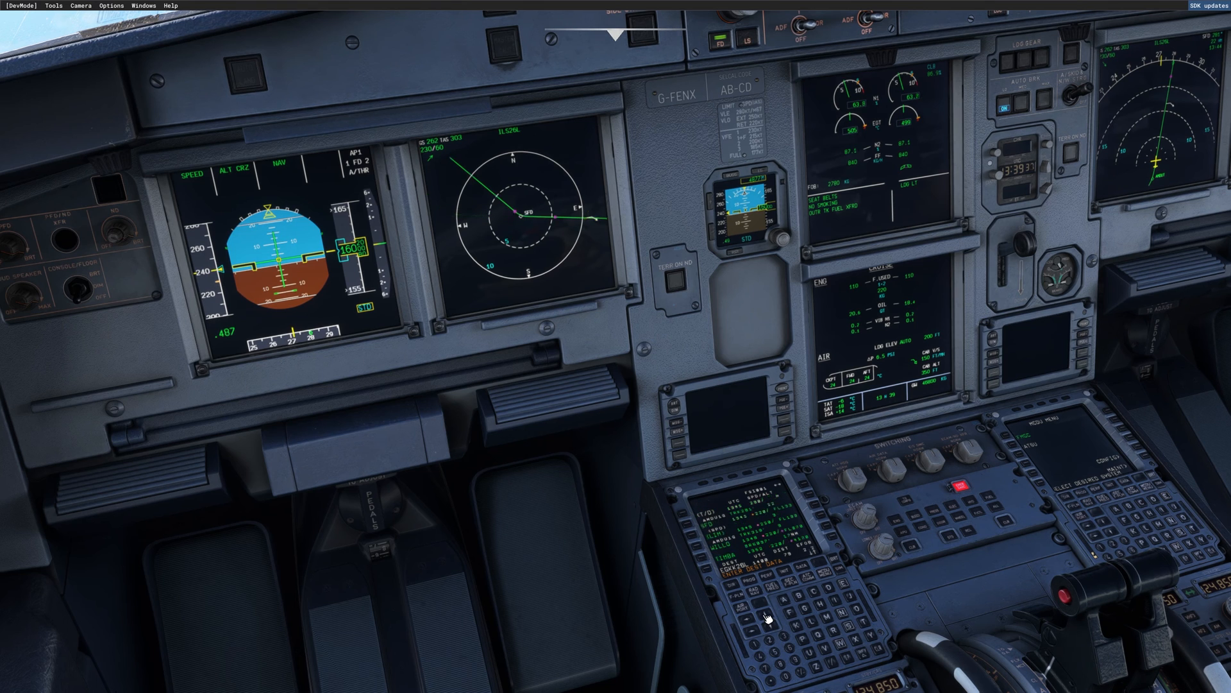
click(768, 617)
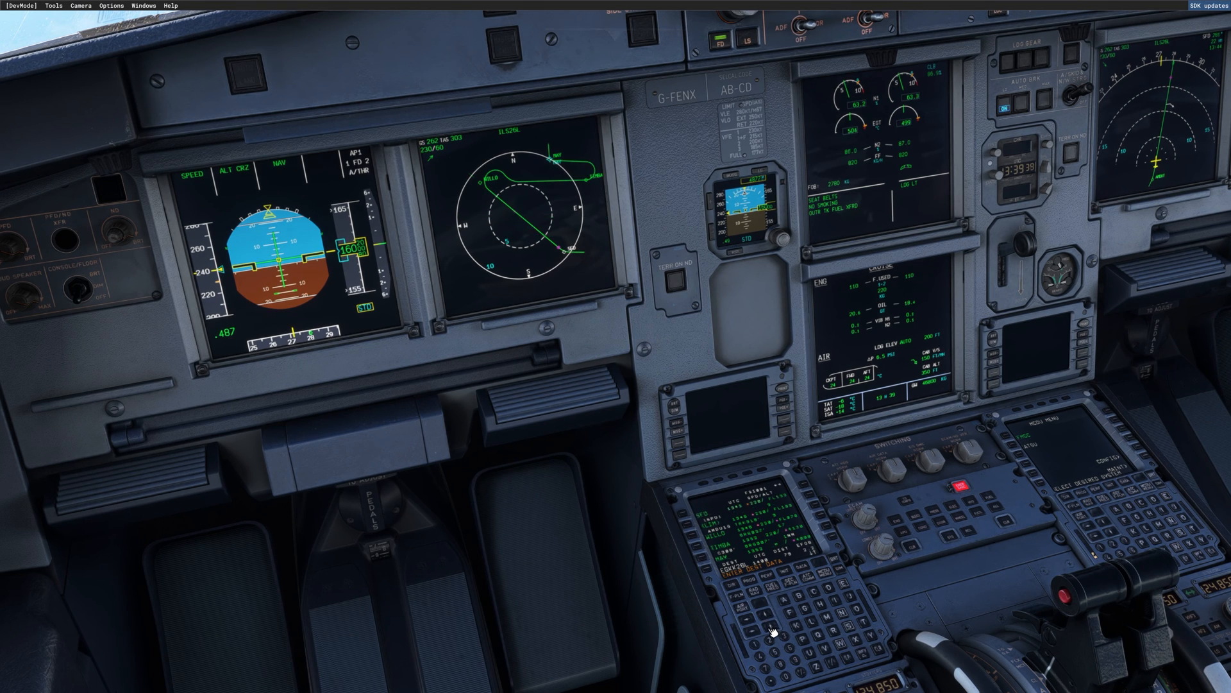
click(770, 633)
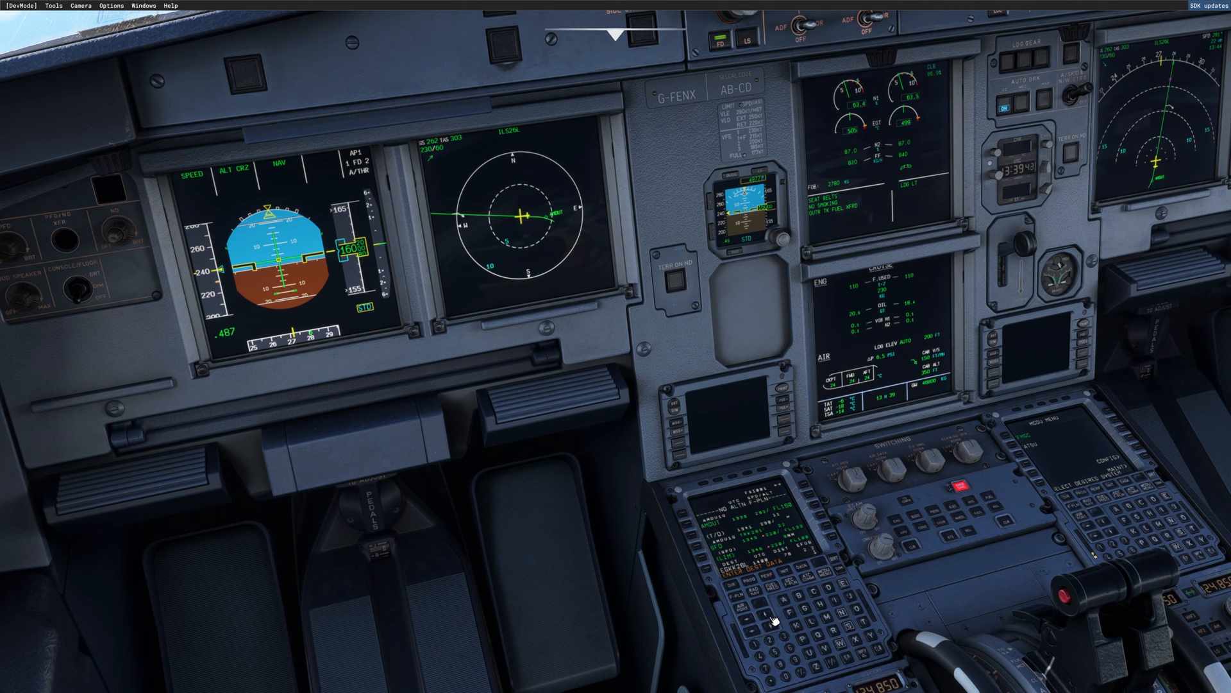
click(767, 618)
click(768, 619)
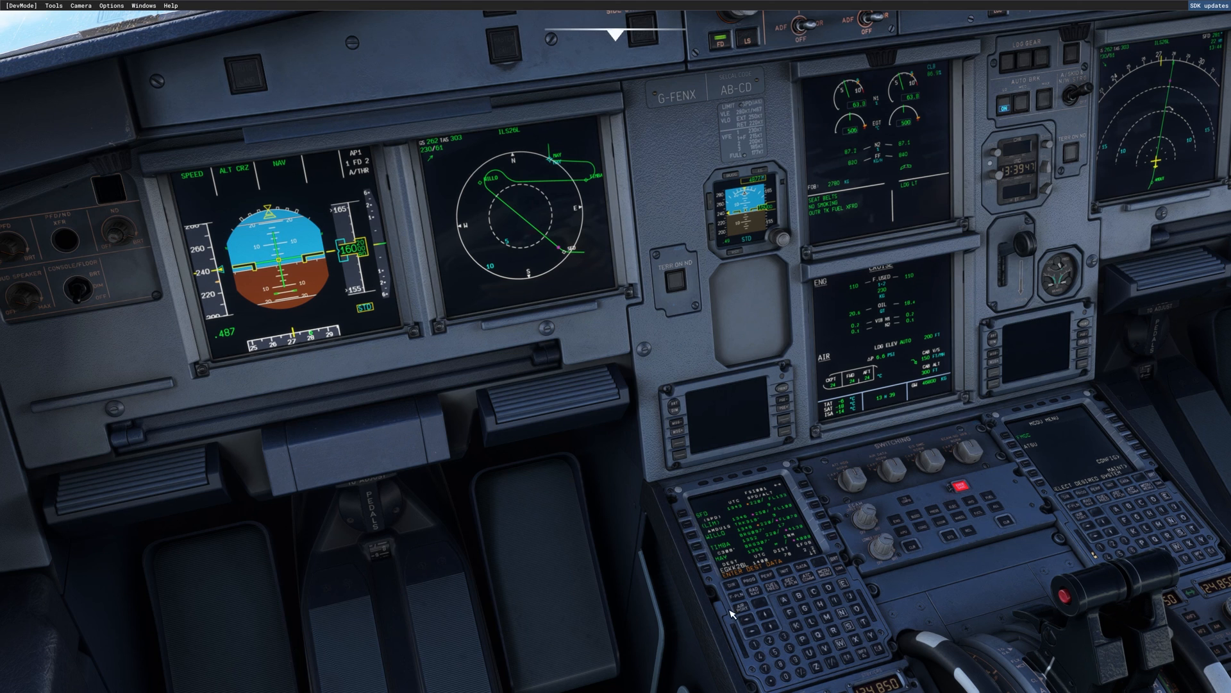
click(768, 618)
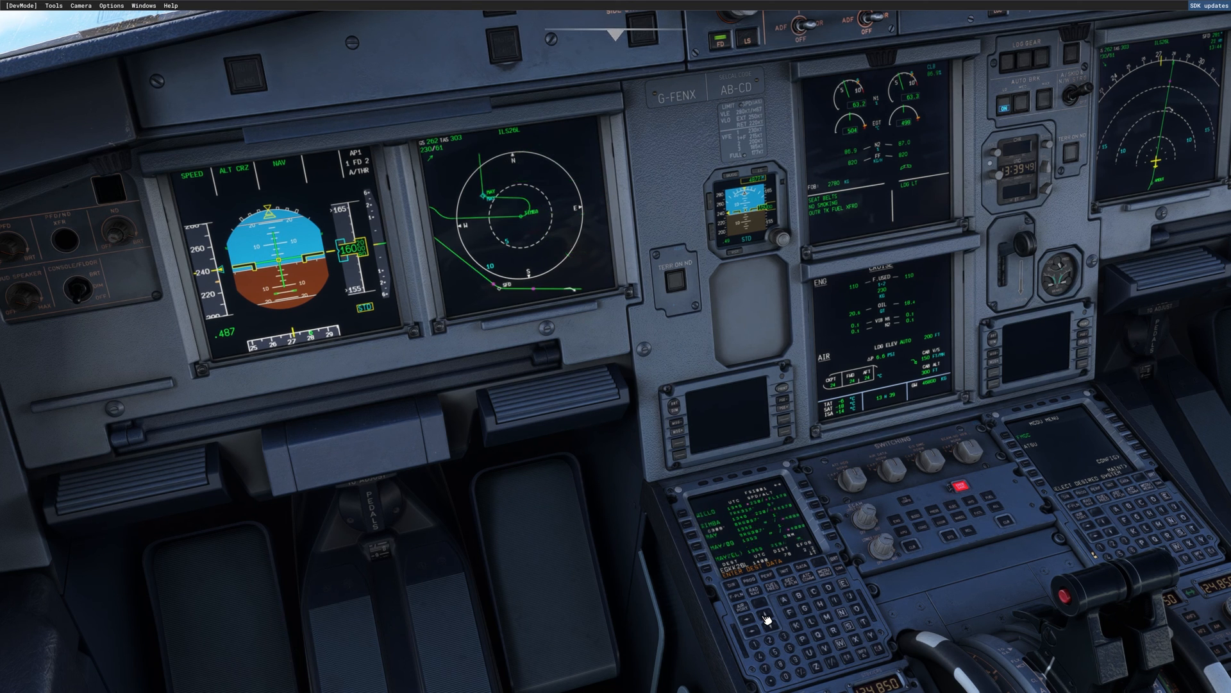
click(768, 618)
click(768, 617)
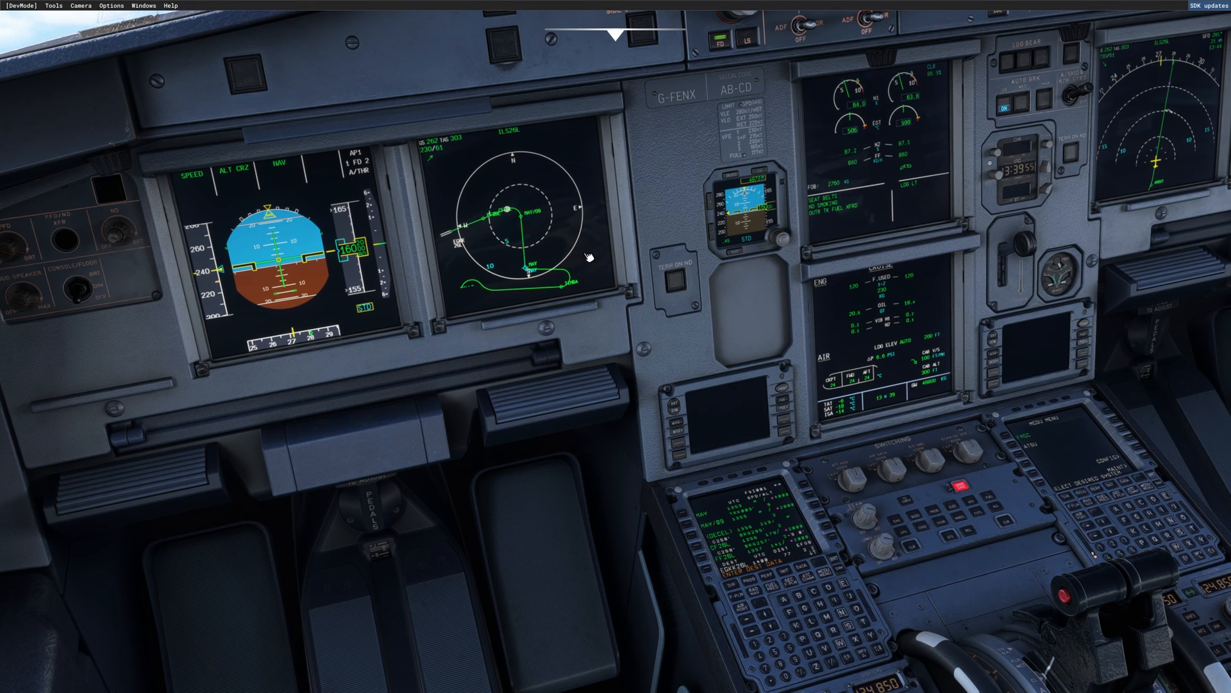
key(ctrl+space)
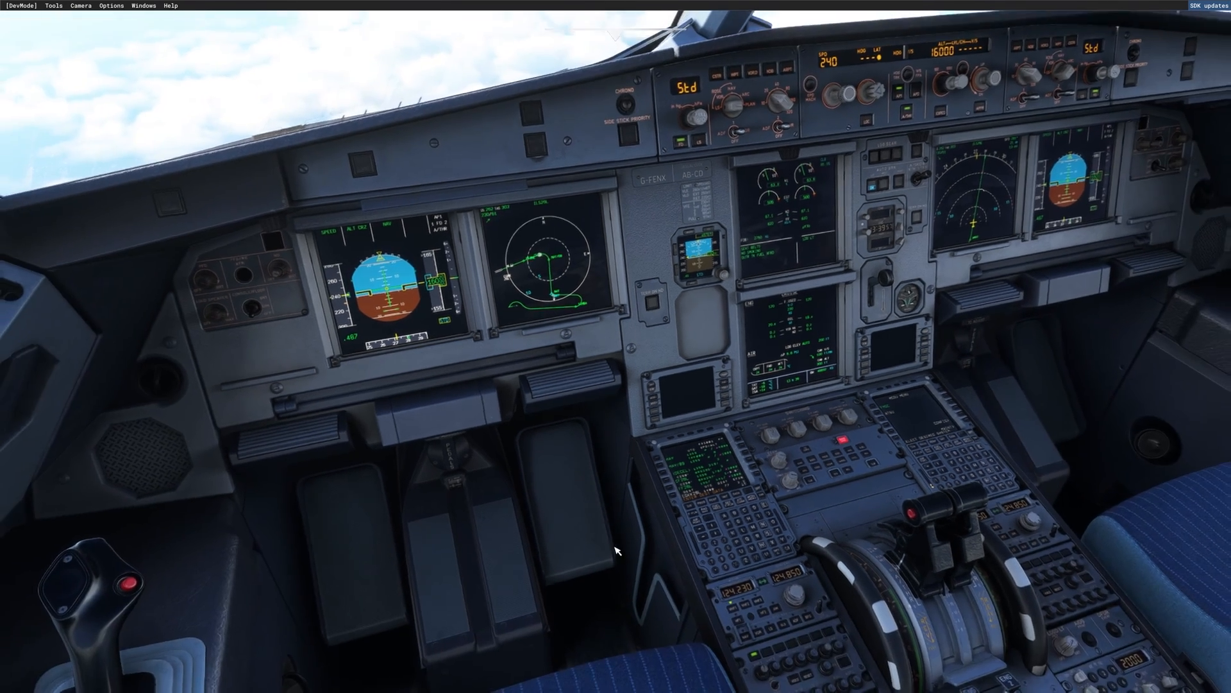
- Turn the captain's ND mode knob from PLAN back to ARC view
key(alt+1)
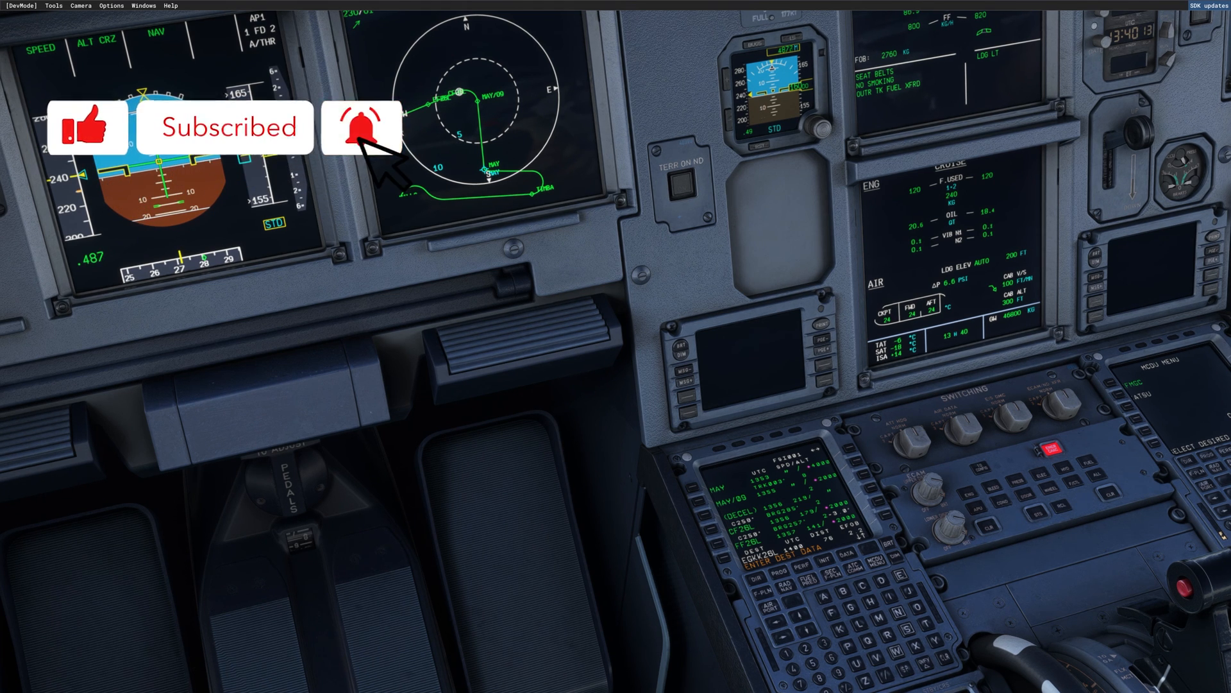
key(ctrl+space)
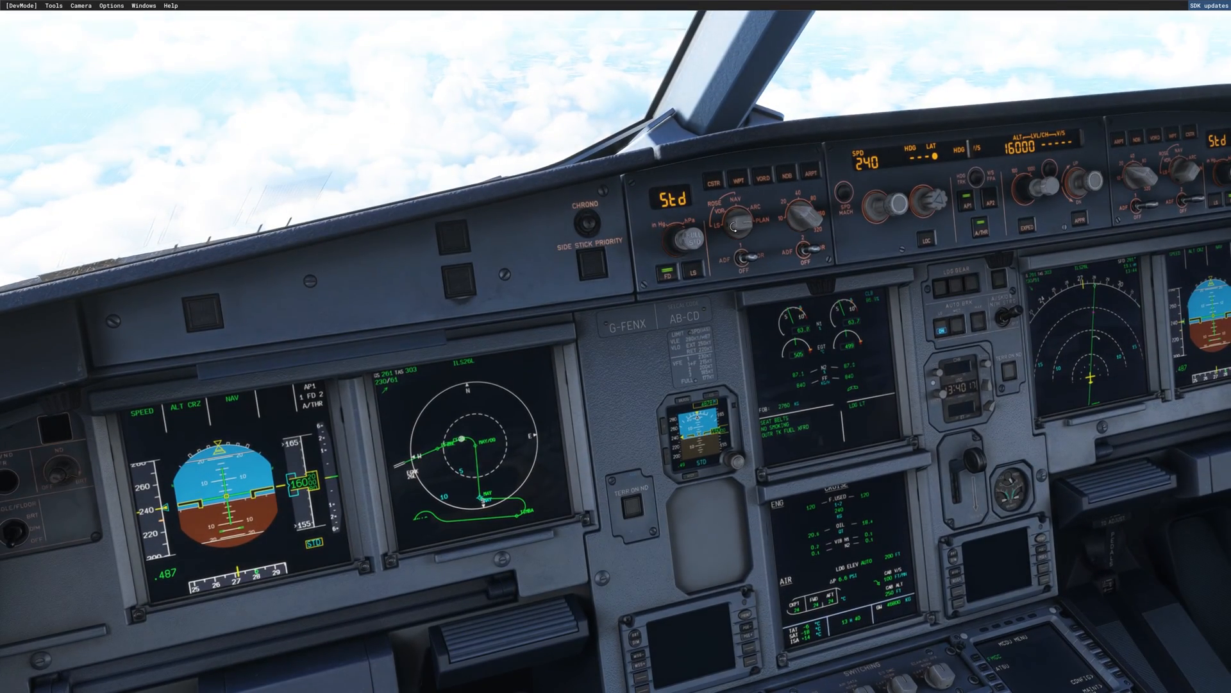
click(730, 228)
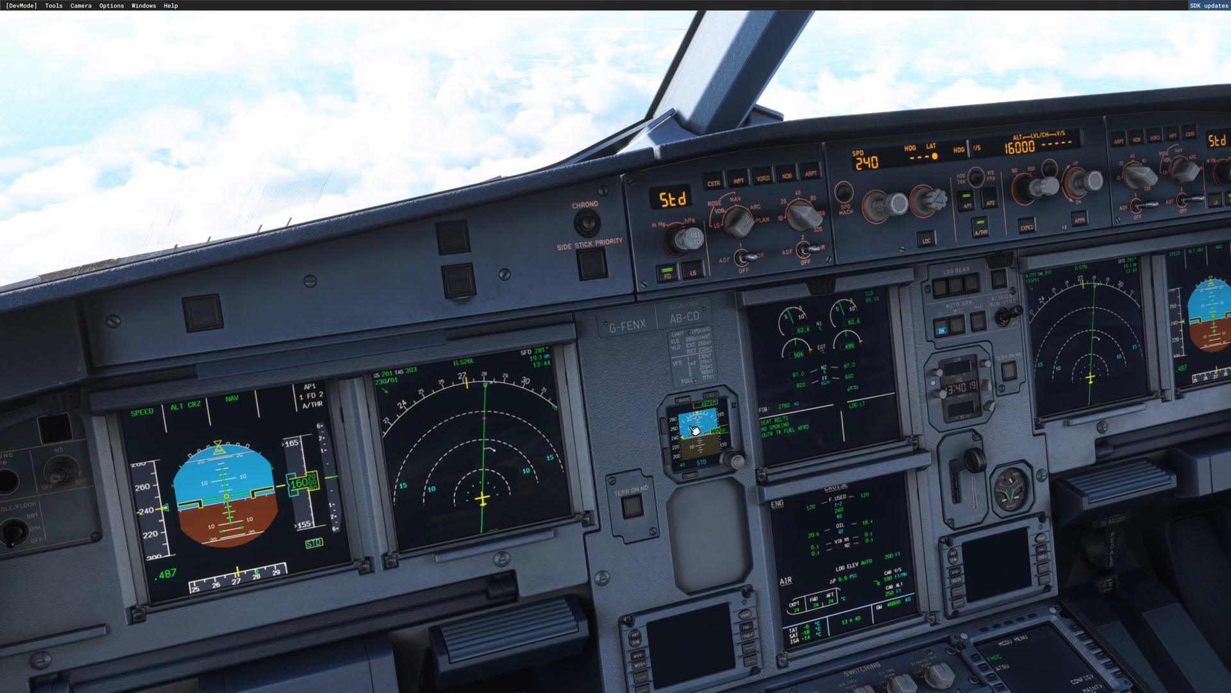